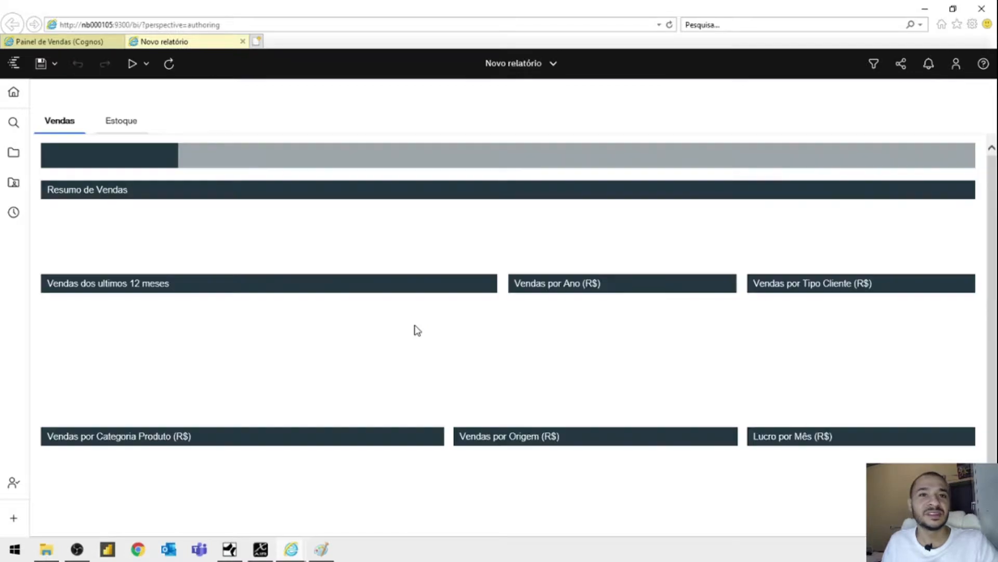
Review the Vendas and Estoque pages in the report preview and close the preview
{"action": "left_click", "coordinate": [125, 122]}
{"action": "left_click", "coordinate": [65, 128]}
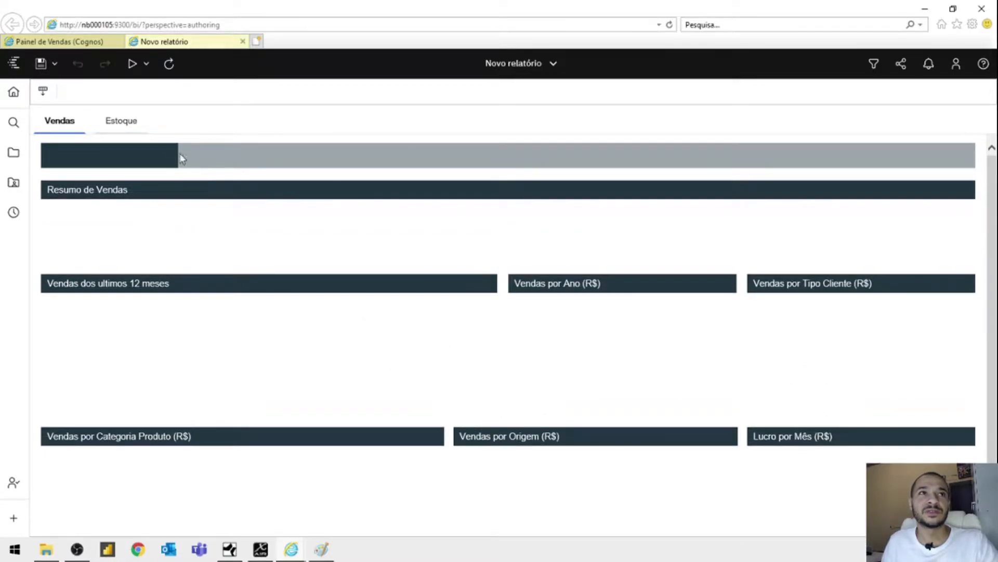
{"action": "left_click", "coordinate": [131, 128]}
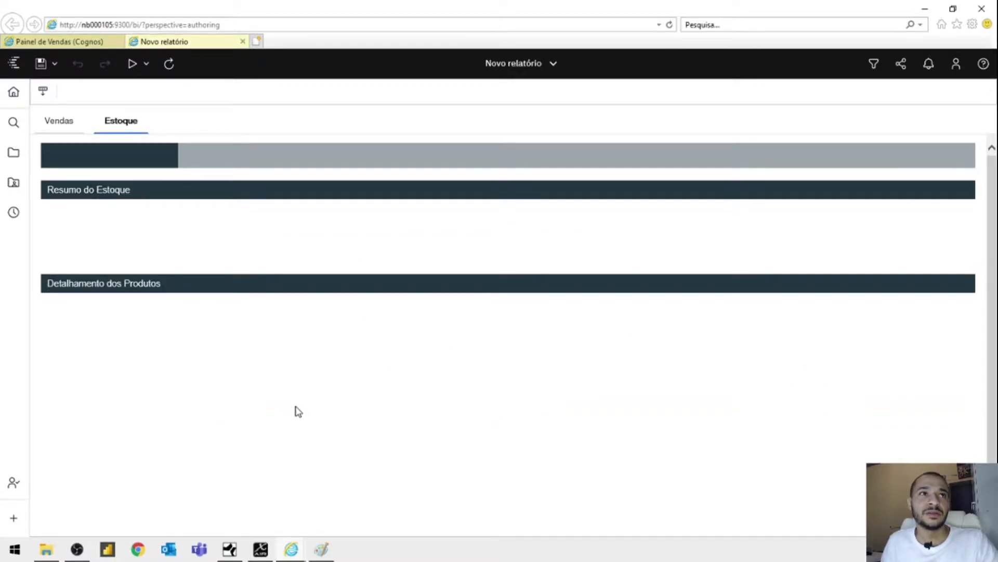
{"action": "left_click", "coordinate": [72, 130]}
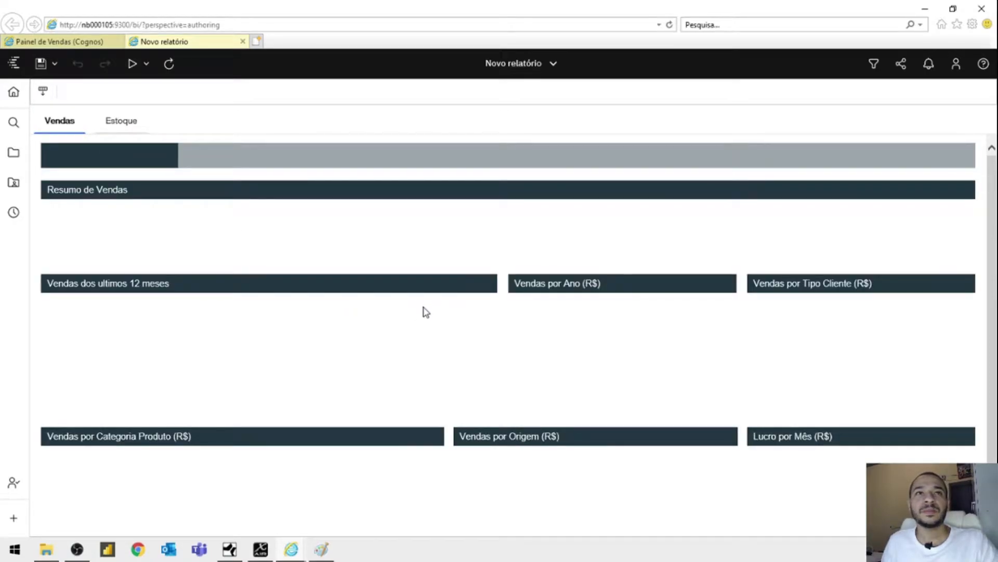
{"action": "scroll", "coordinate": [493, 341], "scroll_direction": "down", "scroll_amount": 1}
{"action": "scroll", "coordinate": [491, 341], "scroll_direction": "up", "scroll_amount": 1}
{"action": "scroll", "coordinate": [486, 343], "scroll_direction": "down", "scroll_amount": 1}
{"action": "scroll", "coordinate": [361, 319], "scroll_direction": "up", "scroll_amount": 1}
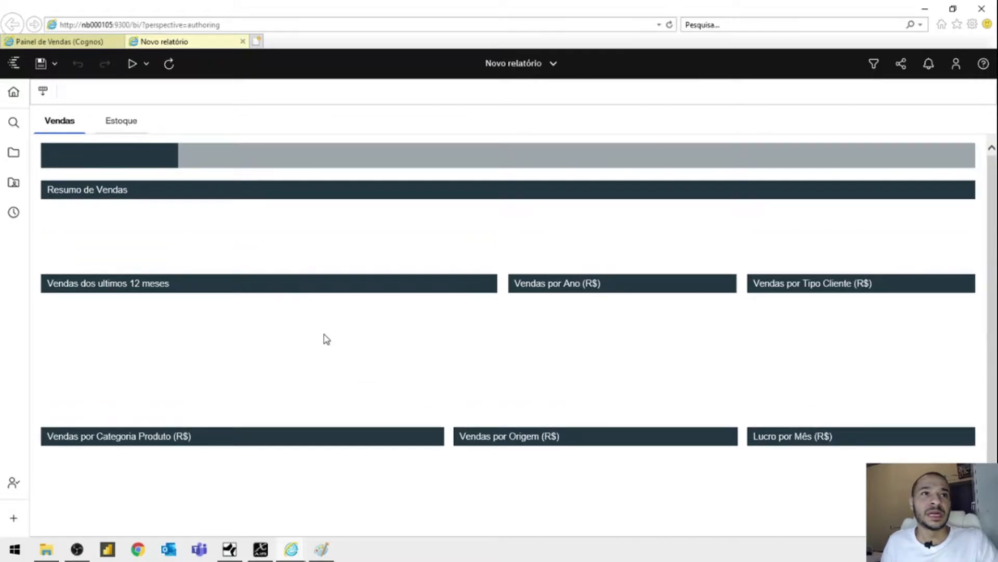
{"action": "scroll", "coordinate": [323, 346], "scroll_direction": "down", "scroll_amount": 1}
{"action": "scroll", "coordinate": [323, 347], "scroll_direction": "up", "scroll_amount": 1}
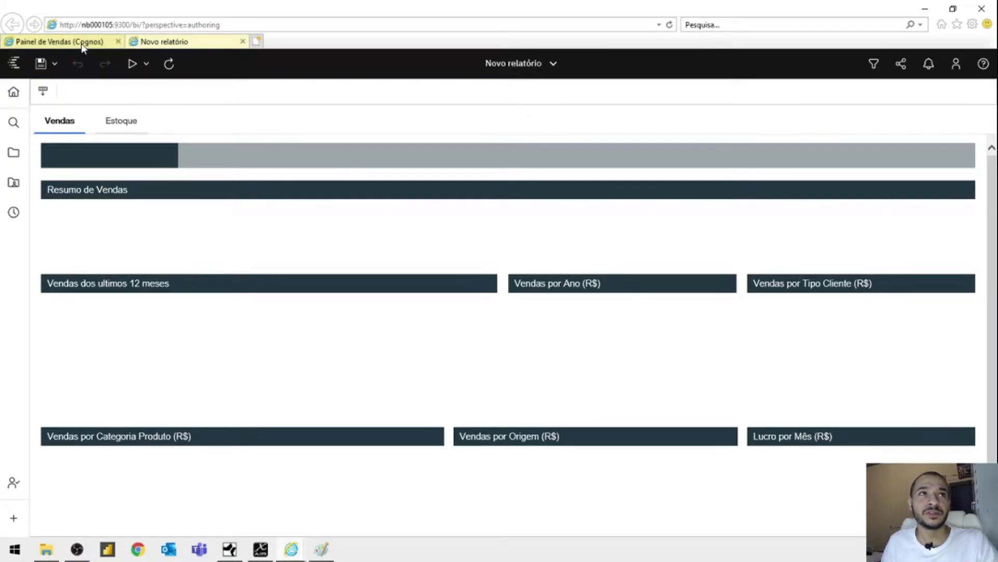
{"action": "left_click", "coordinate": [242, 41]}
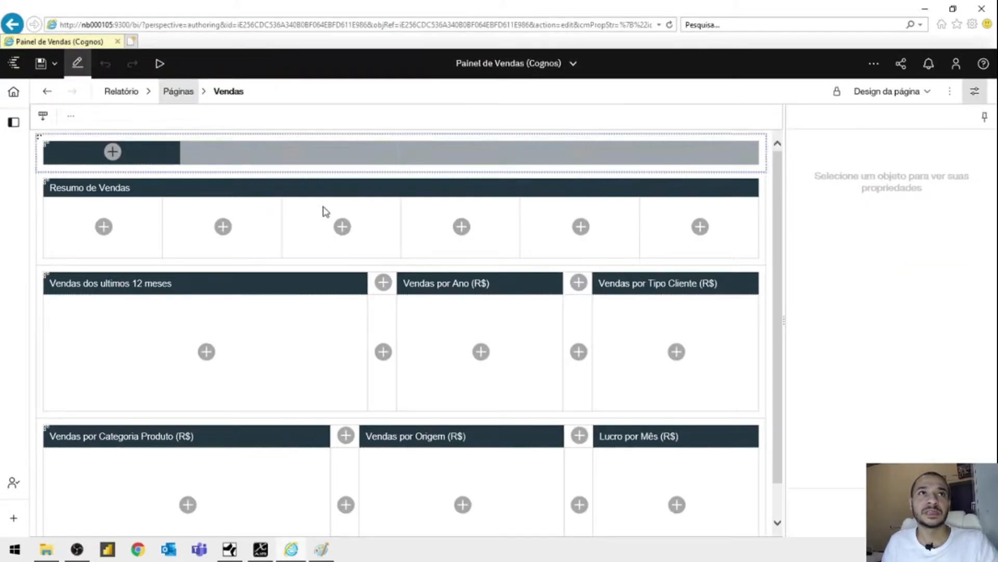
Return to the home page and open the Modulos de Dados folder in the Espaço BI team content
{"action": "left_click", "coordinate": [15, 103]}
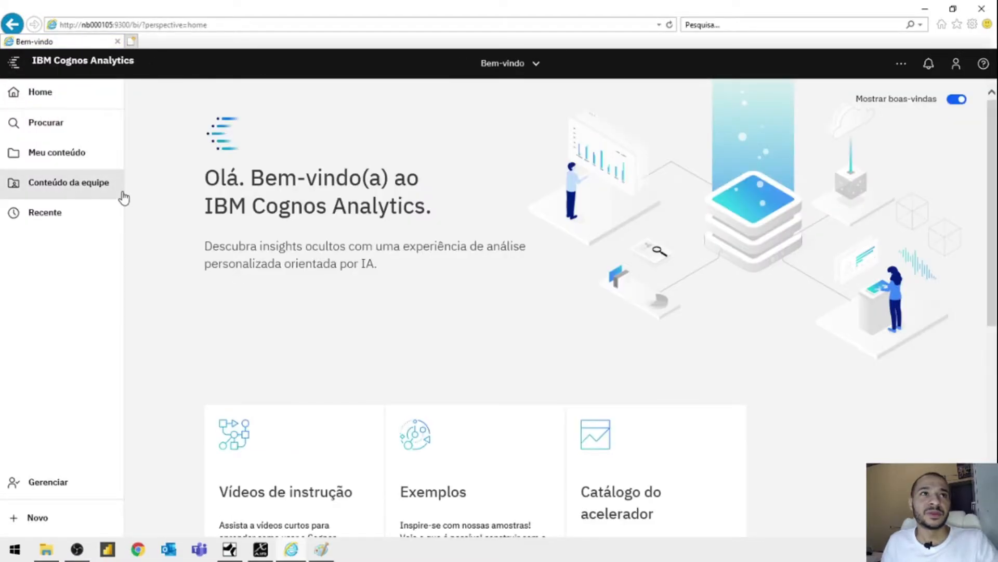
{"action": "left_click", "coordinate": [97, 197]}
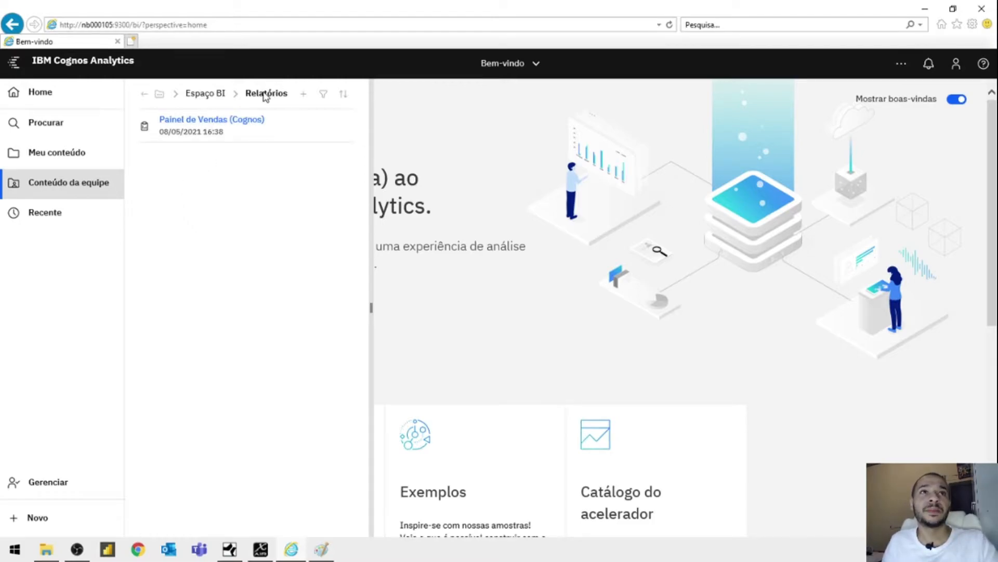
{"action": "left_click", "coordinate": [208, 99]}
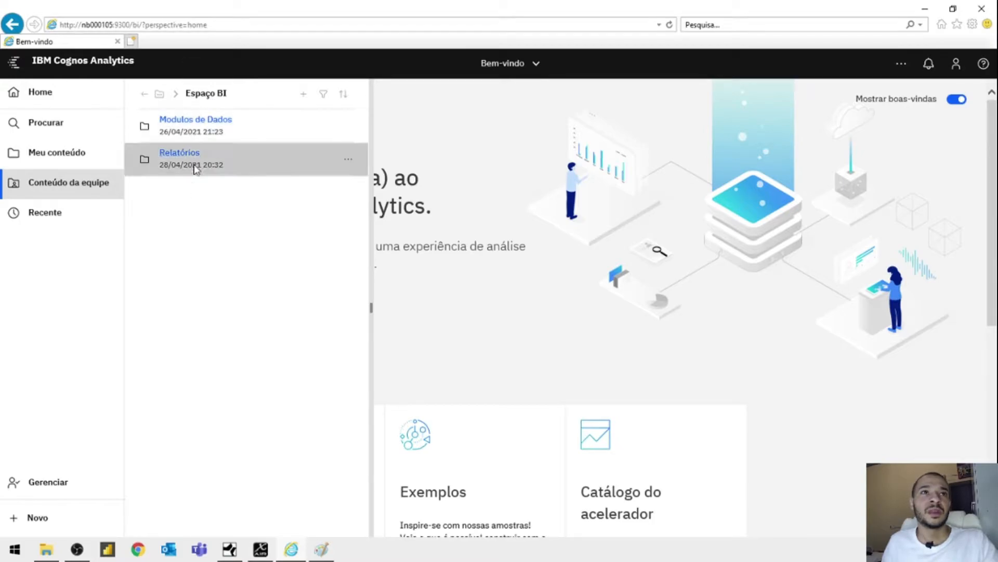
{"action": "left_click", "coordinate": [203, 123]}
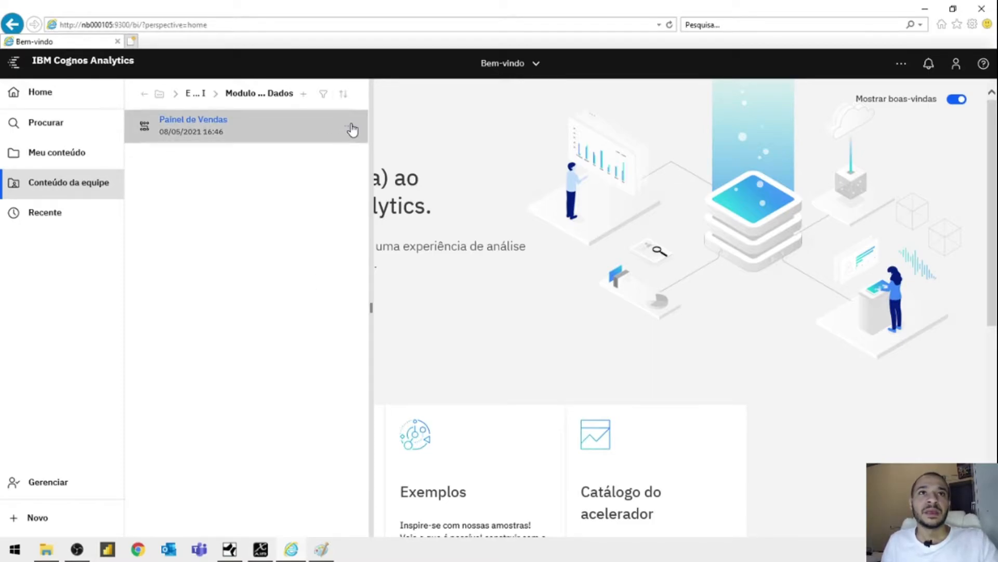
Examine the file upload and data server sources offered for a new data module, and cancel without creating it
{"action": "left_click", "coordinate": [63, 525]}
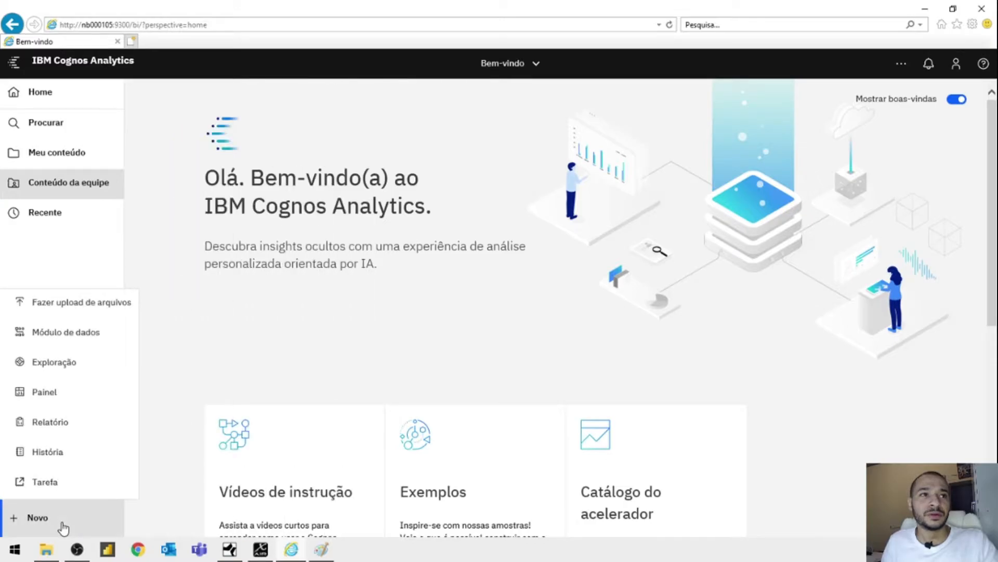
{"action": "left_click", "coordinate": [97, 344]}
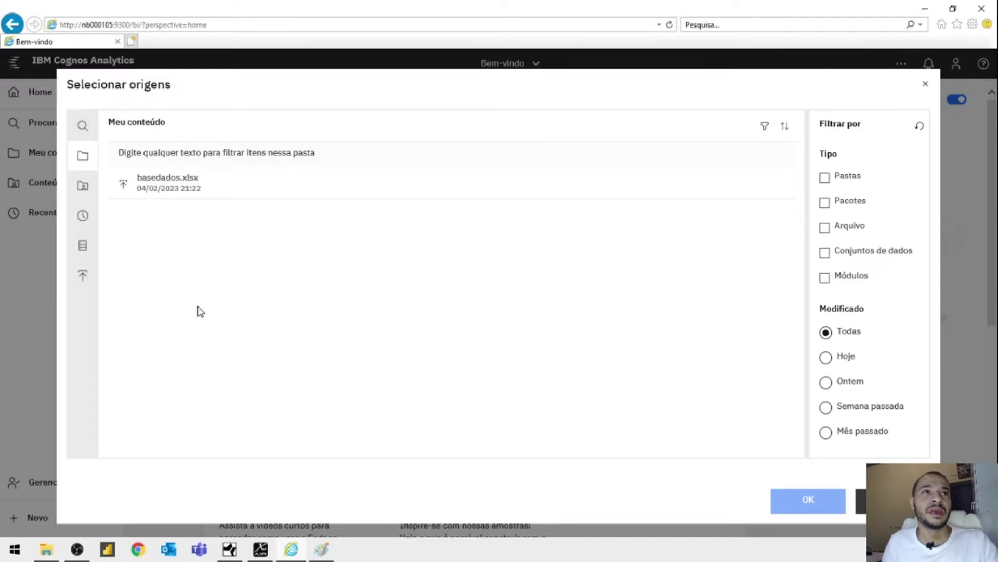
{"action": "left_click", "coordinate": [84, 277]}
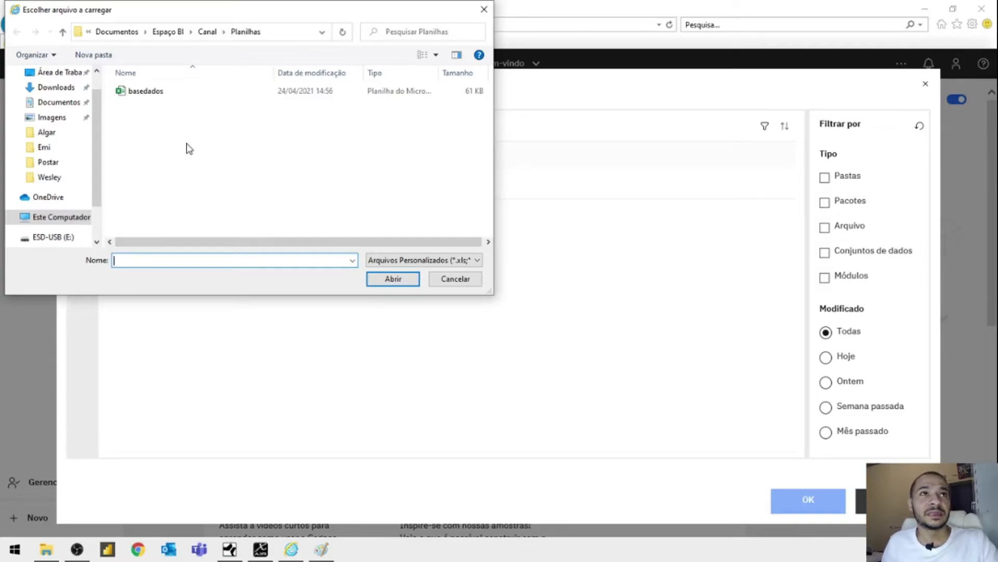
{"action": "left_click", "coordinate": [457, 279]}
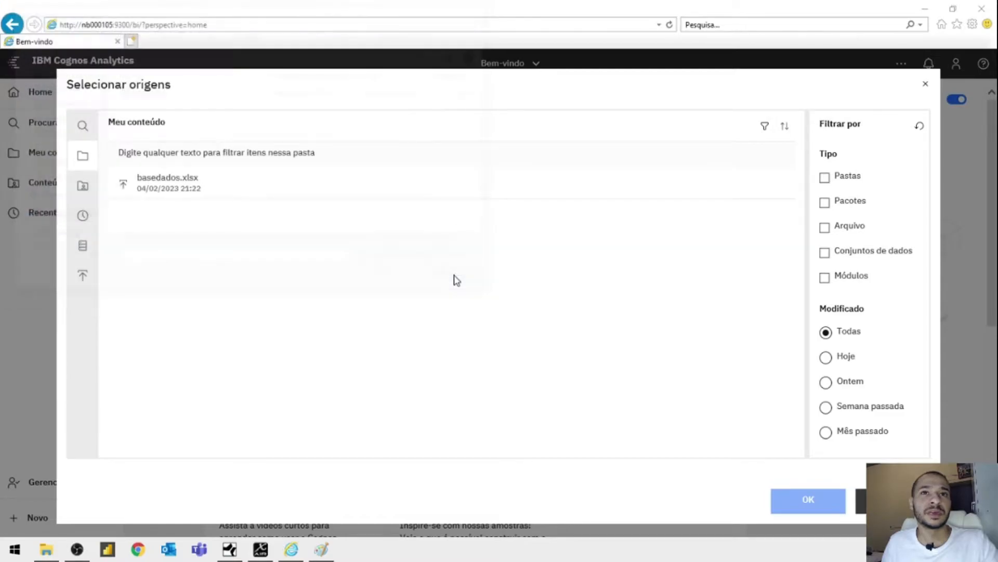
{"action": "left_click", "coordinate": [84, 277]}
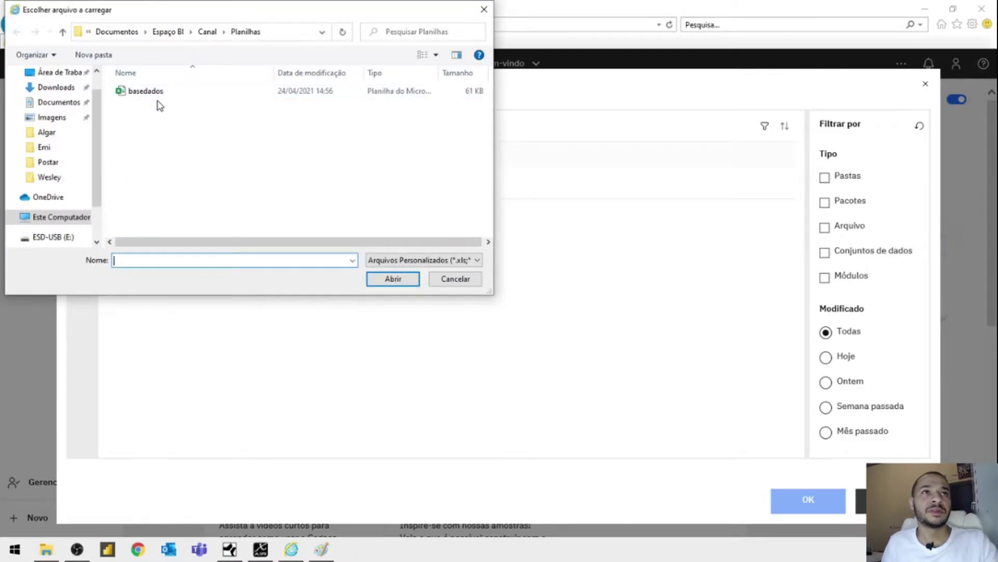
{"action": "left_click", "coordinate": [162, 95]}
{"action": "left_click", "coordinate": [468, 281]}
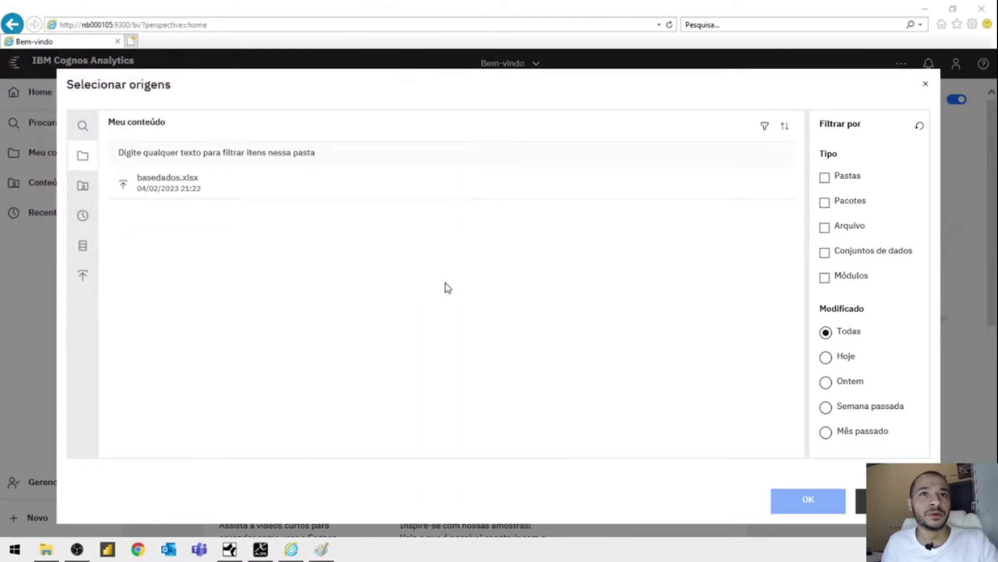
{"action": "left_click", "coordinate": [89, 255]}
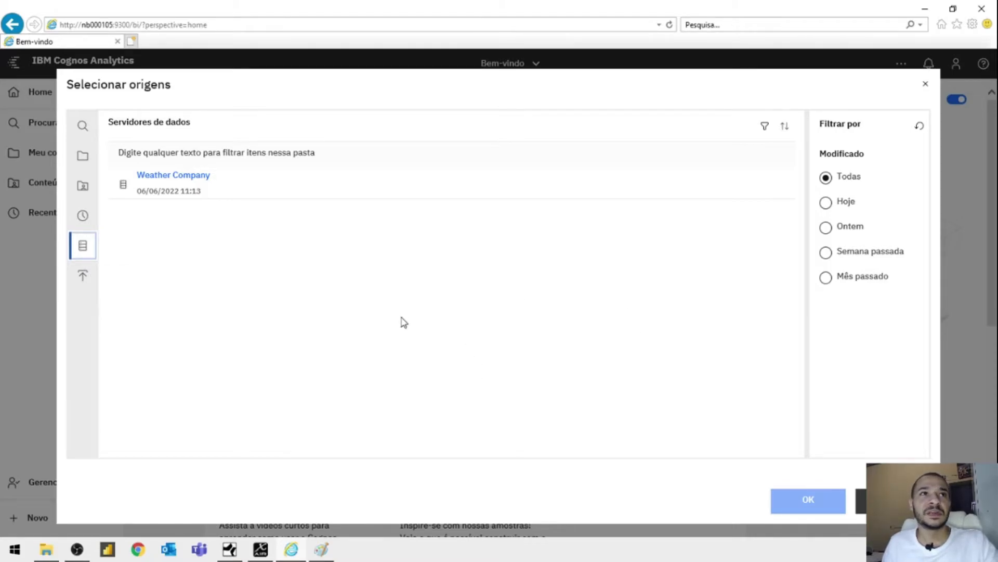
{"action": "left_click", "coordinate": [893, 500]}
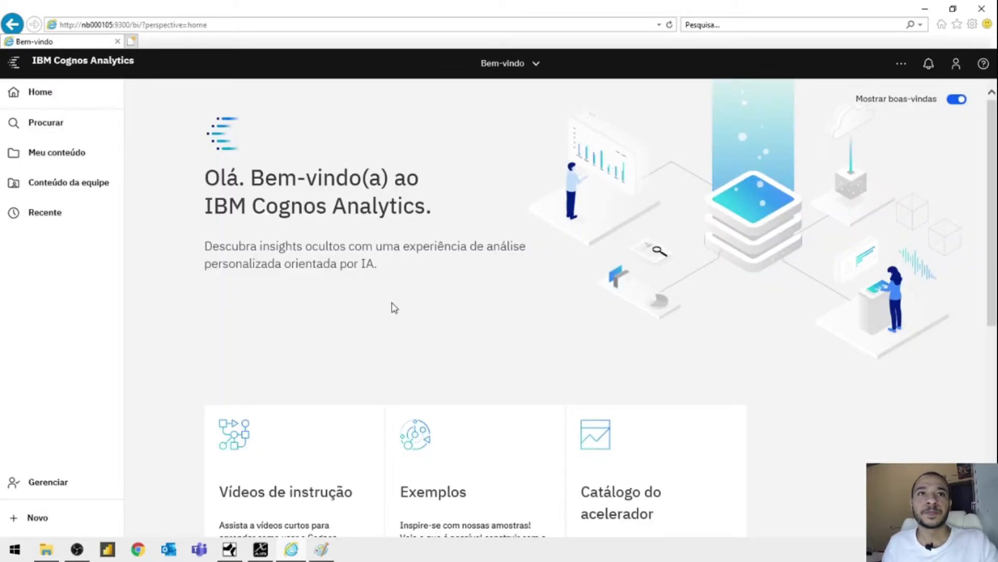
Open the Painel de Vendas data module from the team content for editing
{"action": "left_click", "coordinate": [106, 186]}
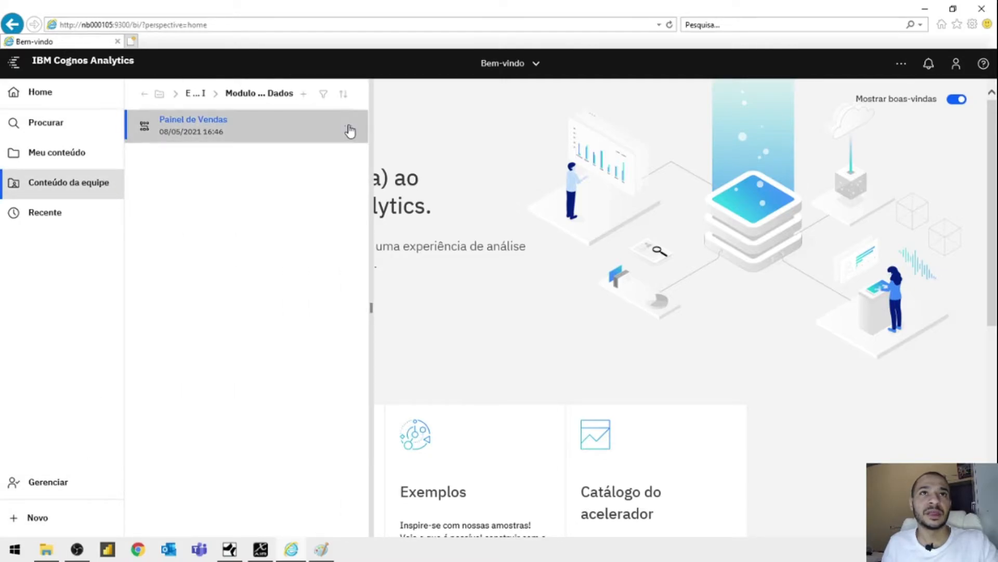
{"action": "left_click", "coordinate": [349, 130]}
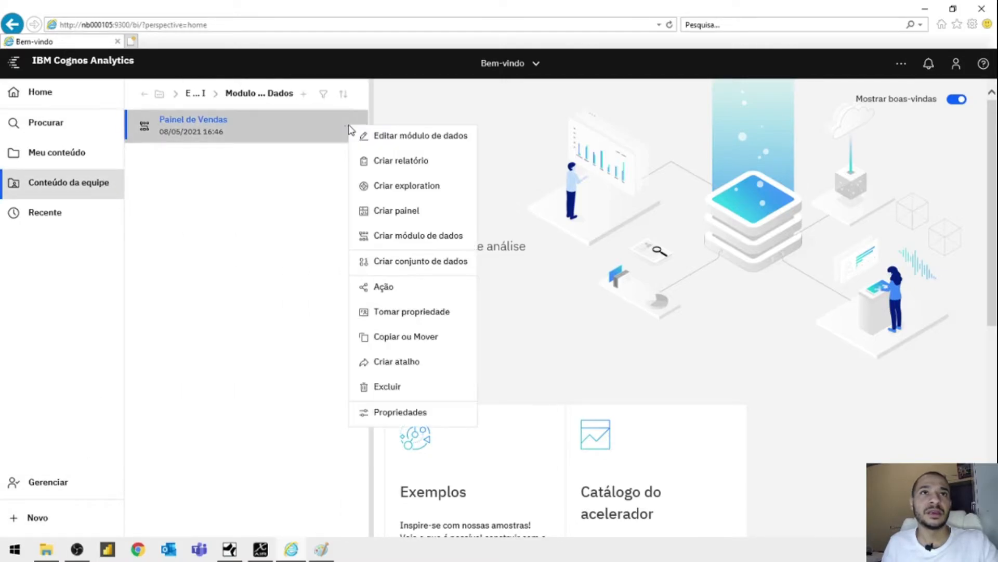
{"action": "left_click", "coordinate": [434, 145]}
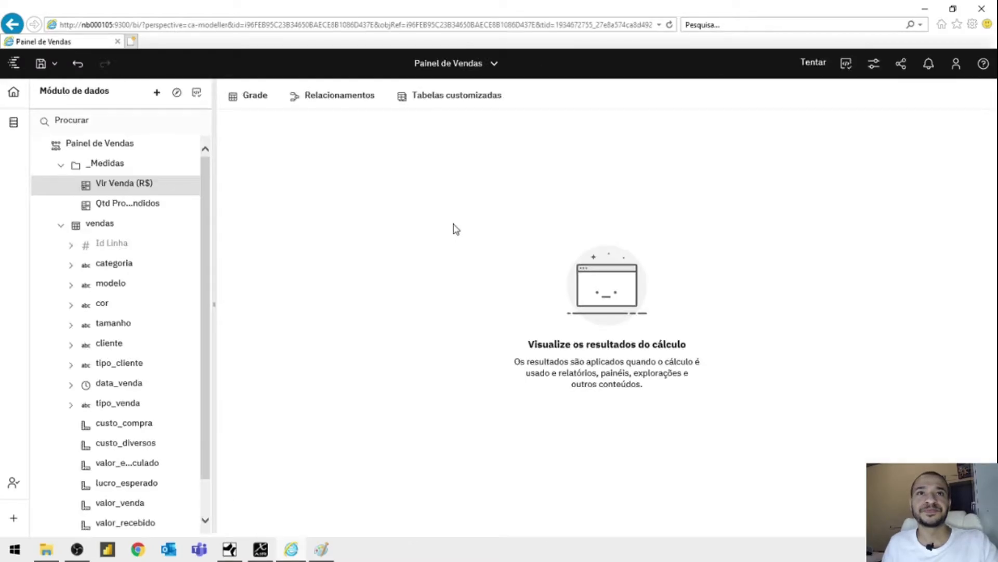
Collapse the _Medidas folder, expand the estoque table, and examine the fields of the vendas and estoque tables
{"action": "left_click", "coordinate": [61, 165]}
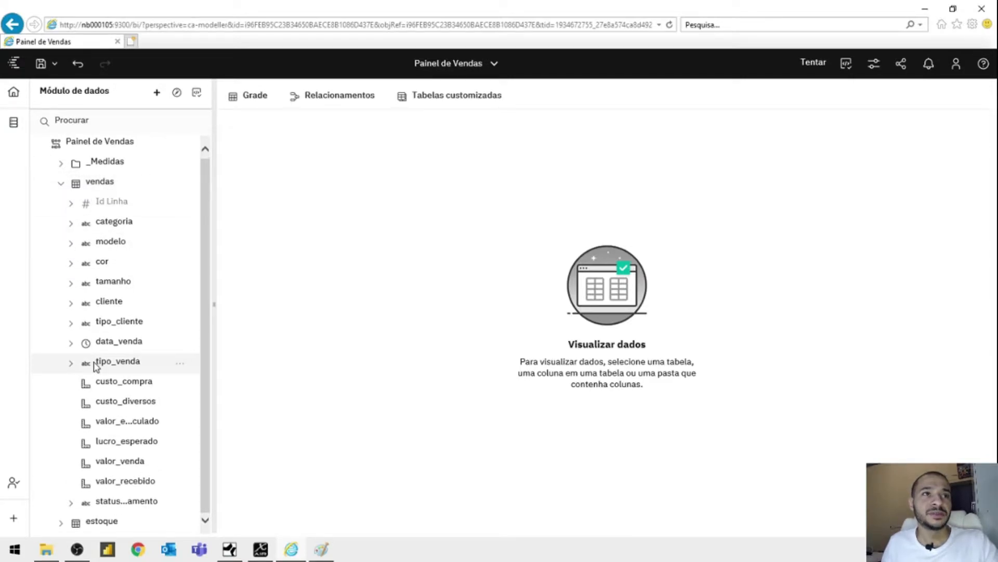
{"action": "left_click", "coordinate": [67, 523]}
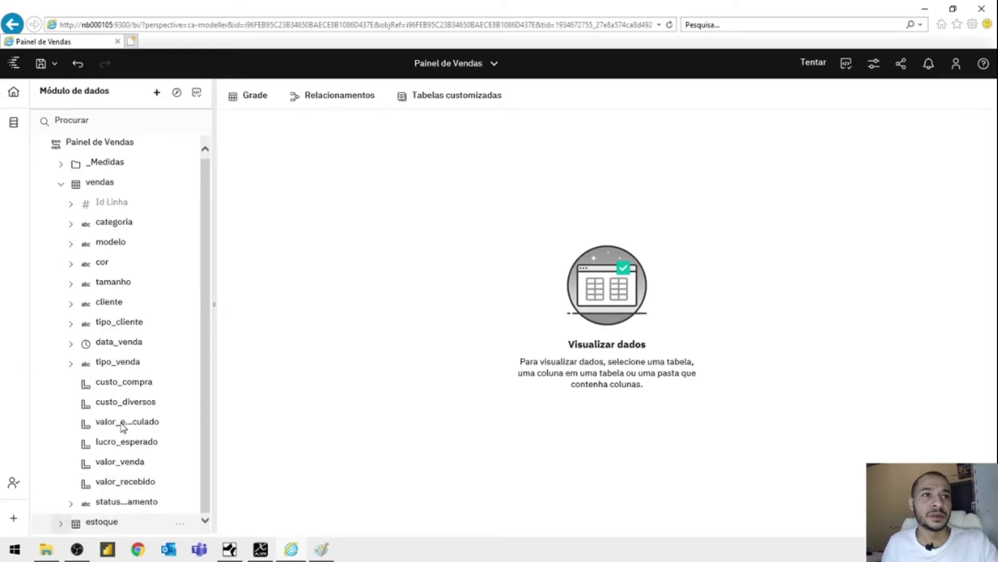
{"action": "scroll", "coordinate": [109, 480], "scroll_direction": "down", "scroll_amount": 3}
{"action": "scroll", "coordinate": [145, 330], "scroll_direction": "up", "scroll_amount": 3}
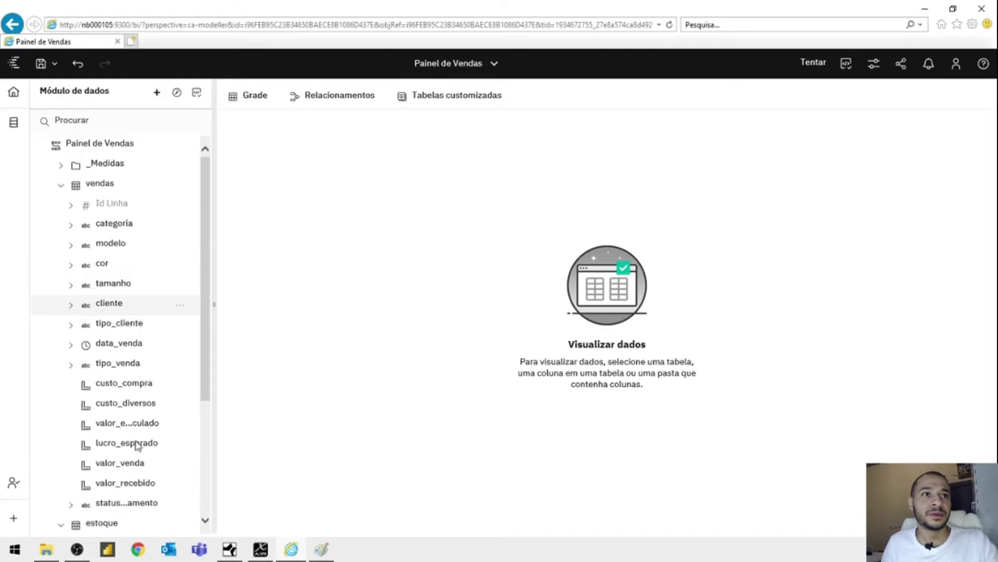
{"action": "scroll", "coordinate": [135, 290], "scroll_direction": "down", "scroll_amount": 1}
{"action": "scroll", "coordinate": [136, 291], "scroll_direction": "down", "scroll_amount": 3}
{"action": "scroll", "coordinate": [137, 291], "scroll_direction": "up", "scroll_amount": 3}
{"action": "scroll", "coordinate": [136, 292], "scroll_direction": "down", "scroll_amount": 3}
{"action": "scroll", "coordinate": [137, 293], "scroll_direction": "up", "scroll_amount": 4}
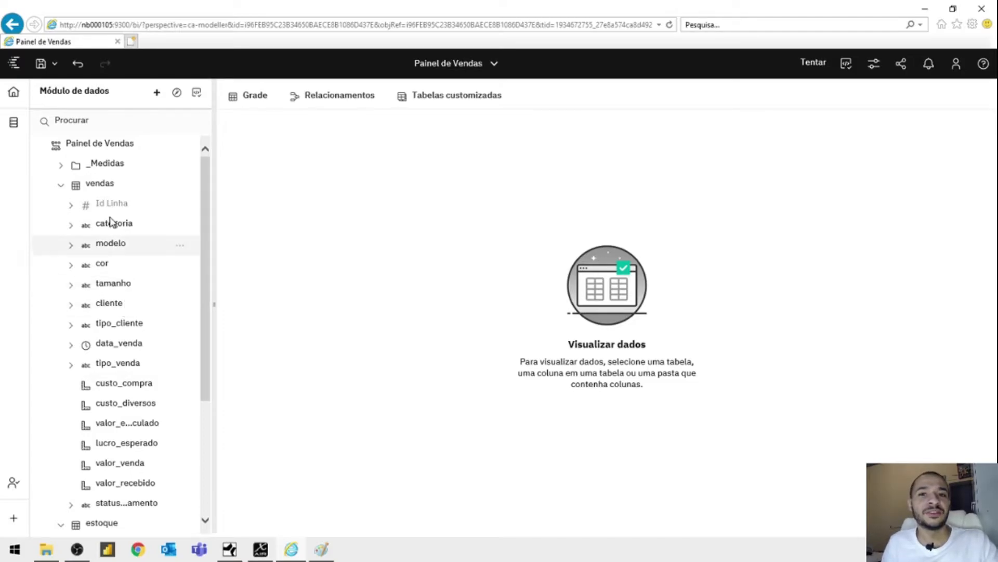
Expand the _Medidas folder and inspect the Qtd Produtos Vendidos and Vlr Venda (R$) measures
{"action": "left_click", "coordinate": [62, 165]}
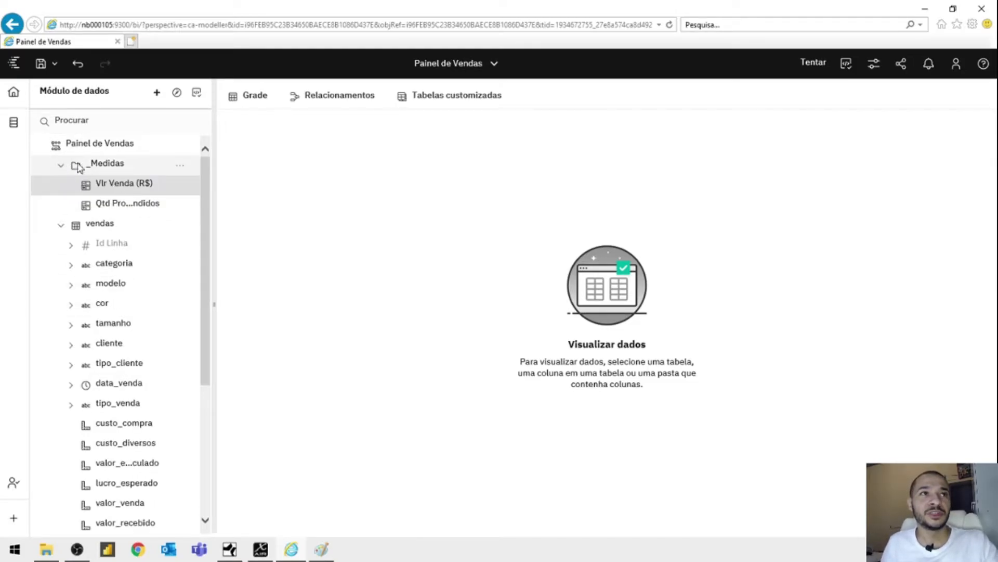
{"action": "left_click", "coordinate": [118, 197]}
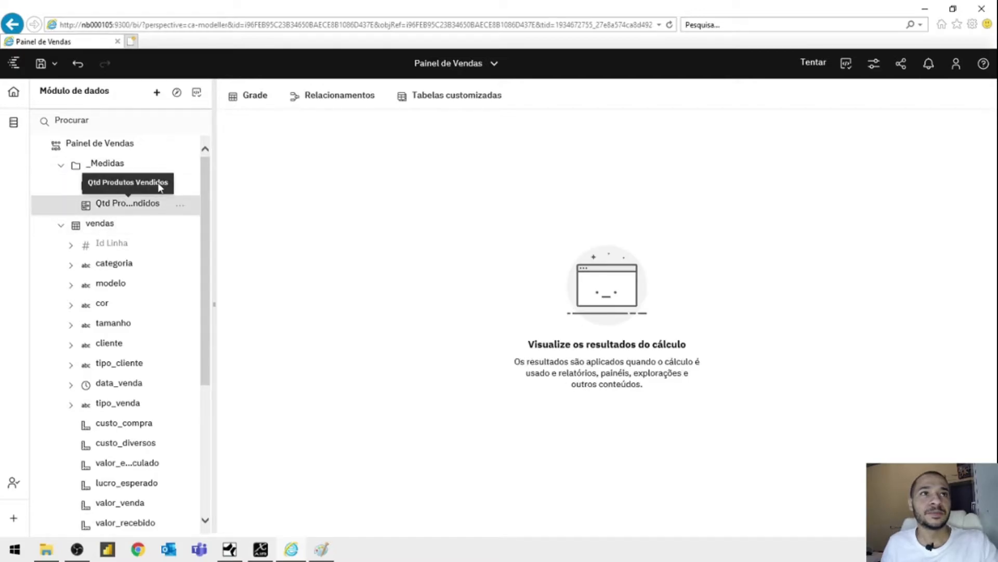
{"action": "left_click", "coordinate": [134, 193]}
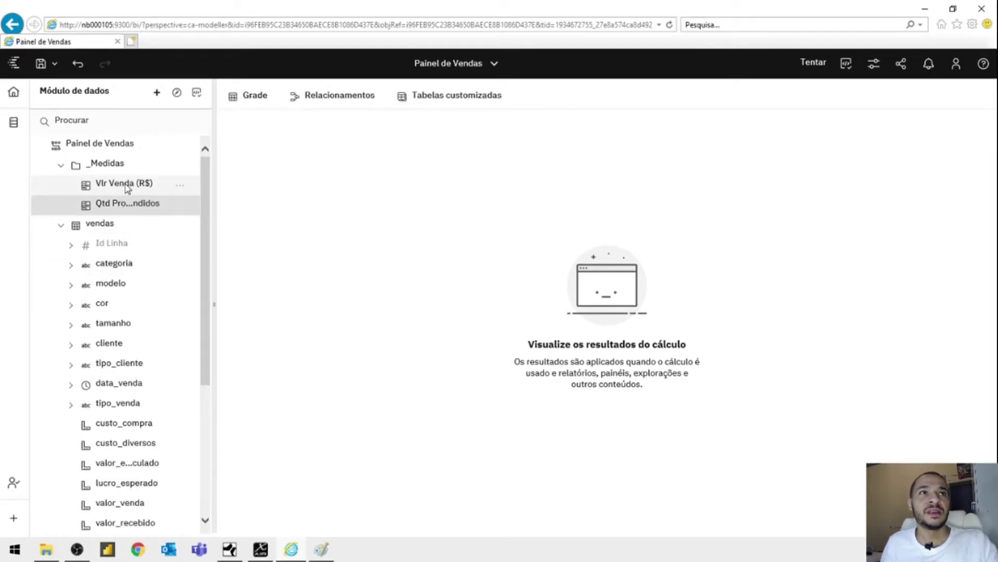
{"action": "left_click", "coordinate": [126, 189]}
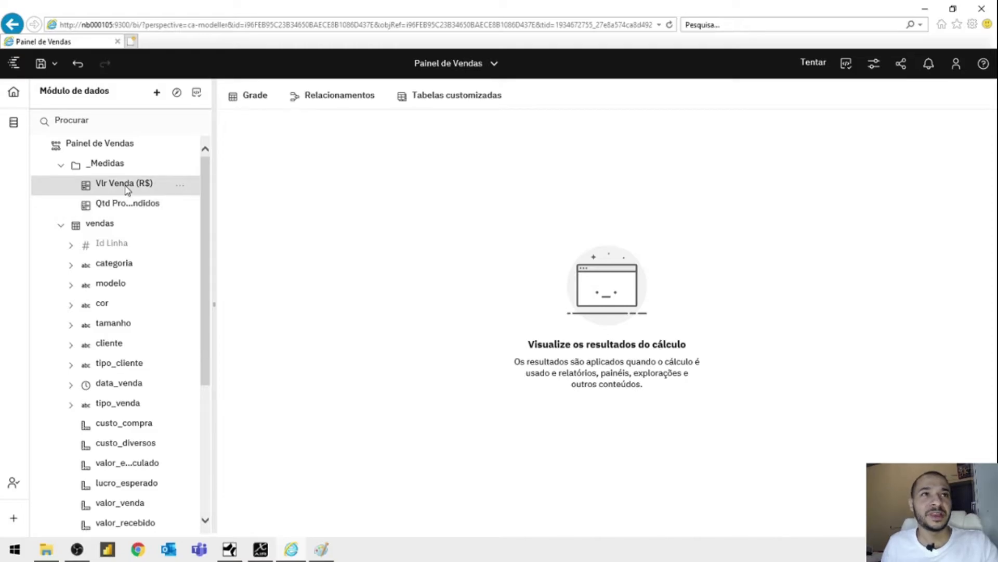
Open the Qtd Produtos Vendidos calculation for editing and examine its count function and the vendas._row_id argument
{"action": "left_click", "coordinate": [182, 208]}
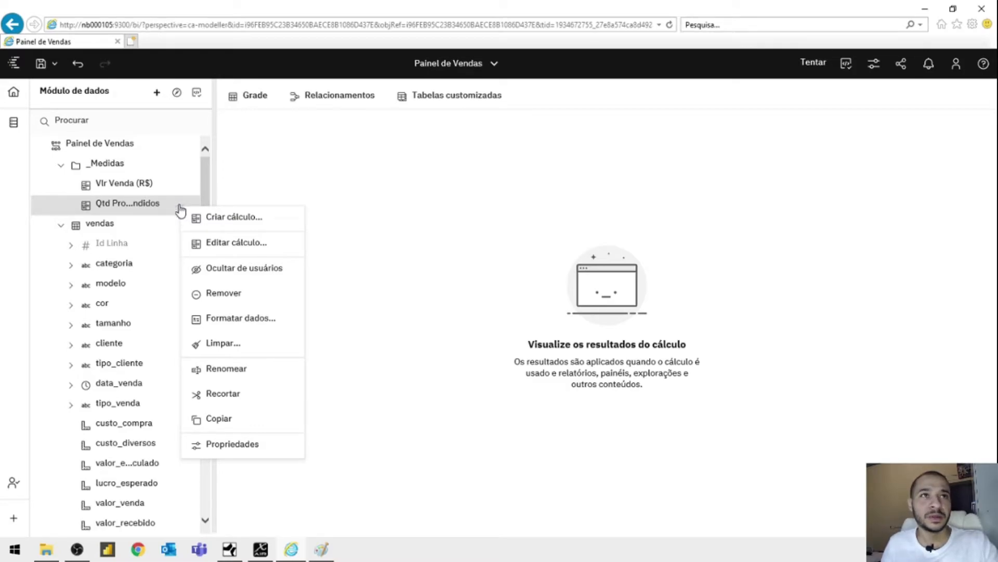
{"action": "left_click", "coordinate": [267, 249]}
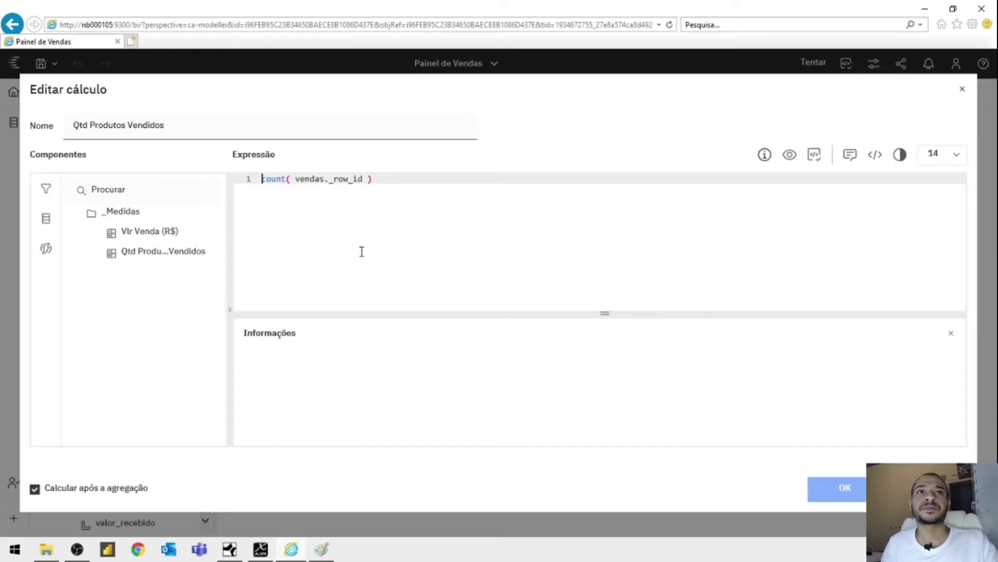
{"action": "left_click", "coordinate": [438, 184]}
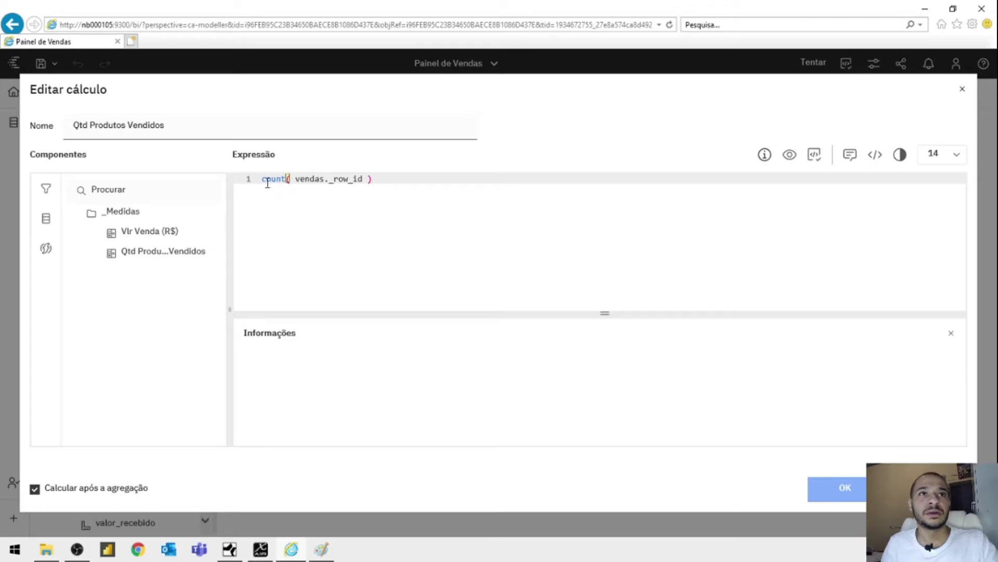
{"action": "left_click", "coordinate": [263, 179]}
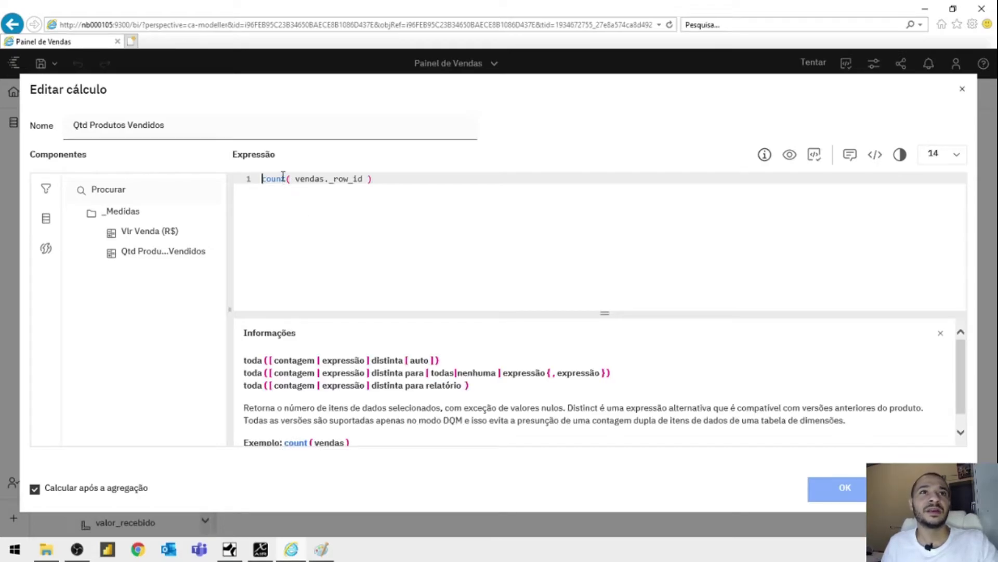
{"action": "left_click", "coordinate": [306, 178]}
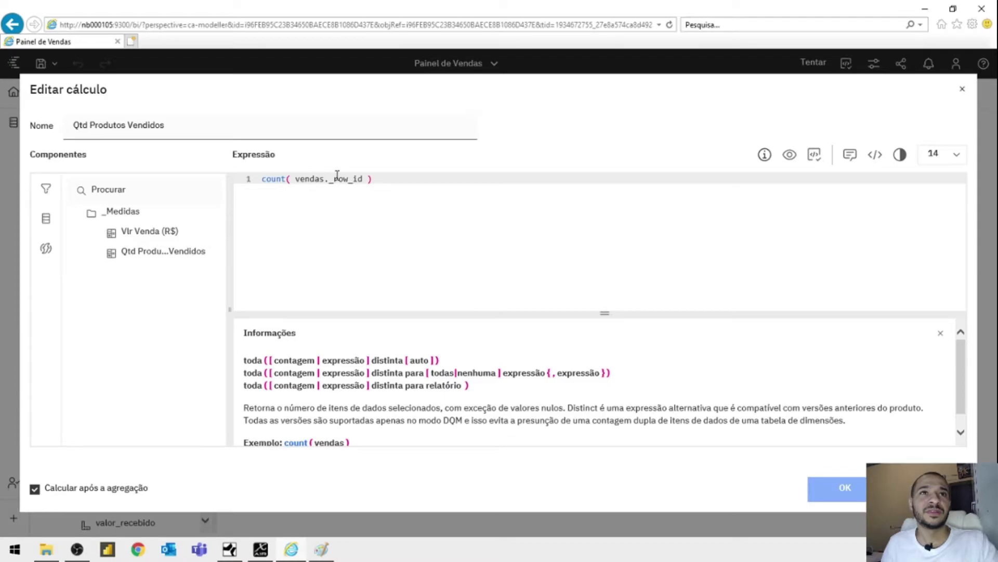
{"action": "left_click_drag", "start_coordinate": [331, 180], "coordinate": [363, 177]}
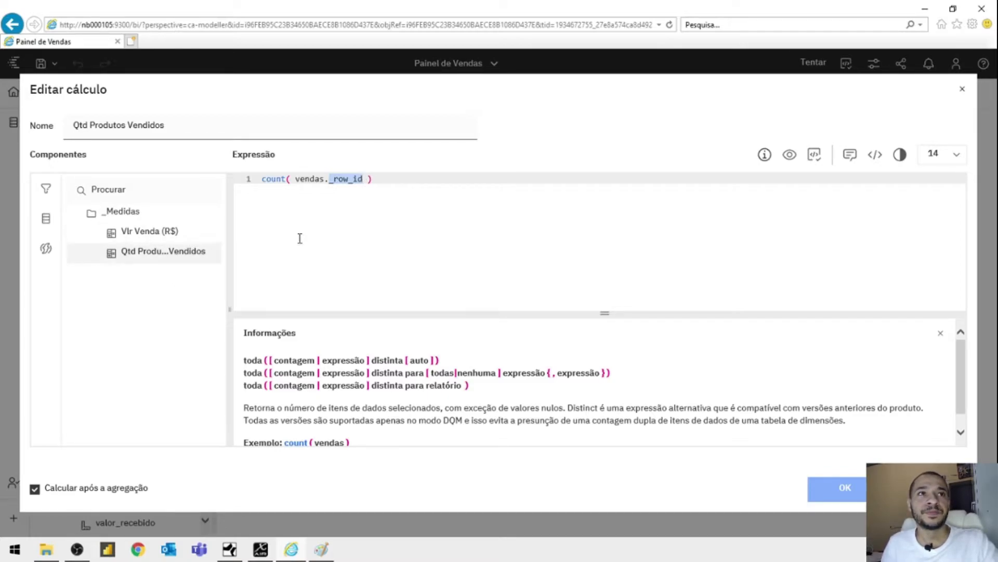
Show the data module's source tables and clear the whole expression of the Qtd Produtos Vendidos calculation
{"action": "left_click", "coordinate": [53, 225]}
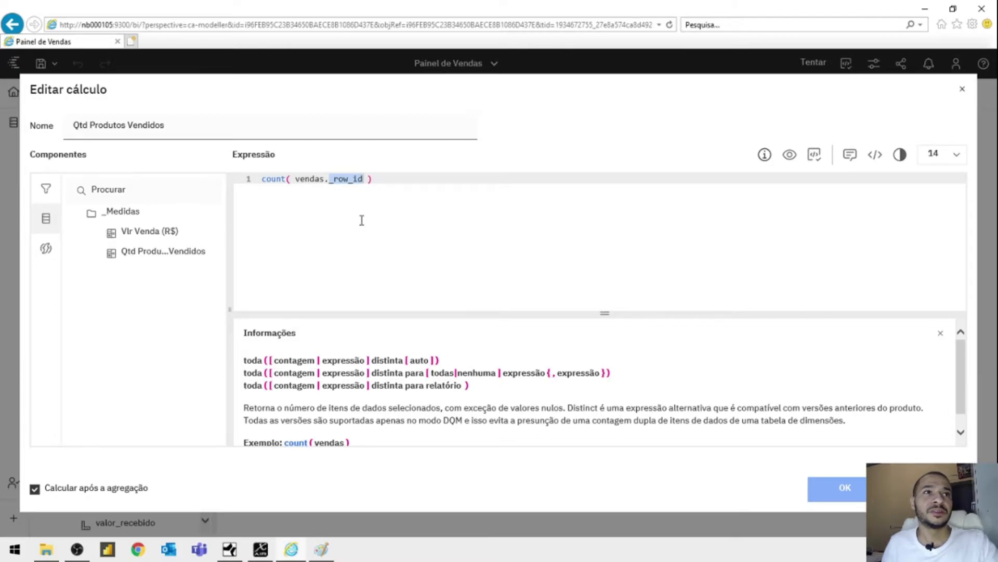
{"action": "left_click", "coordinate": [402, 194]}
{"action": "key", "text": "ctrl+a"}
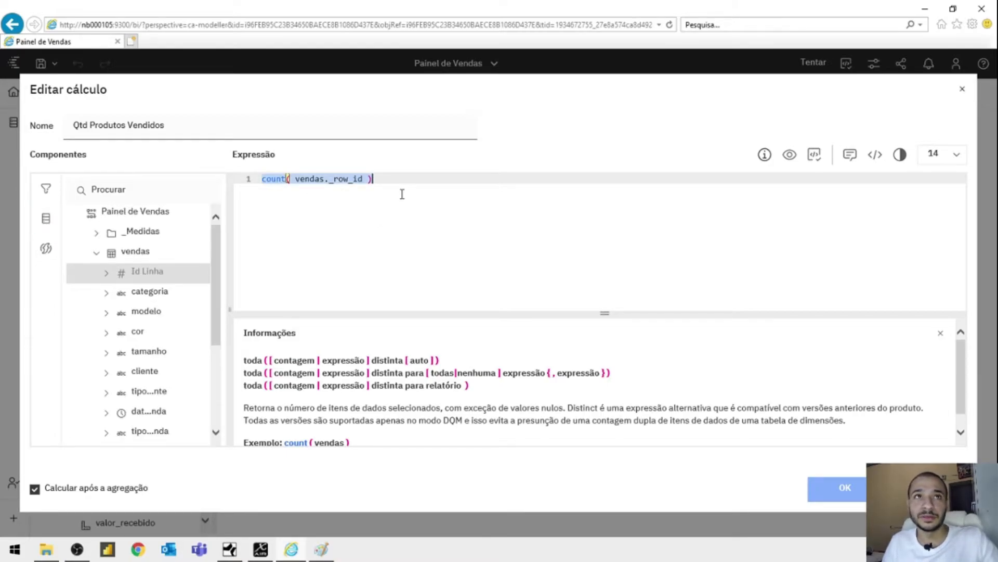
{"action": "key", "text": "BackSpace"}
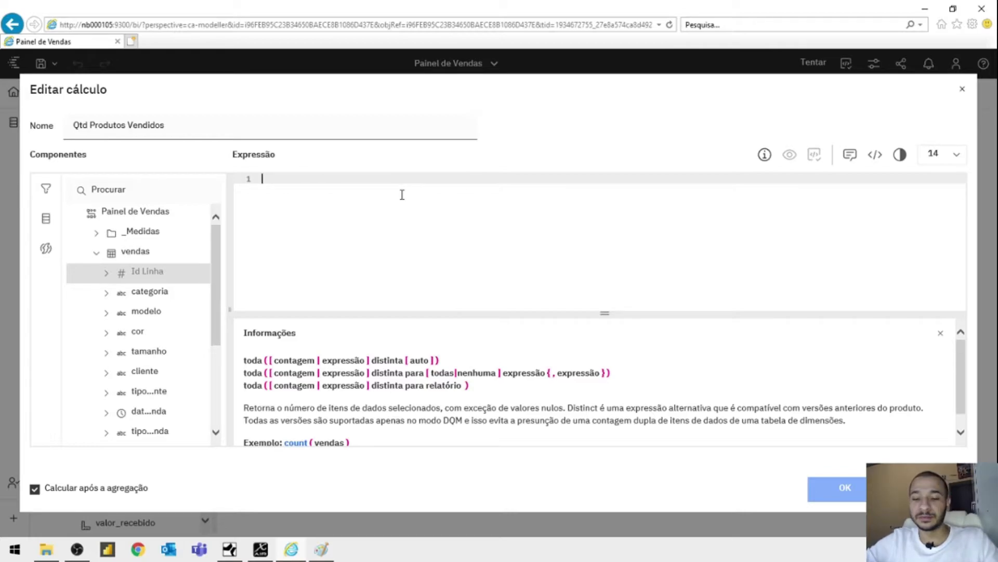
Find the count function among the Resumos functions and examine its syntax, description and example
{"action": "left_click", "coordinate": [47, 250]}
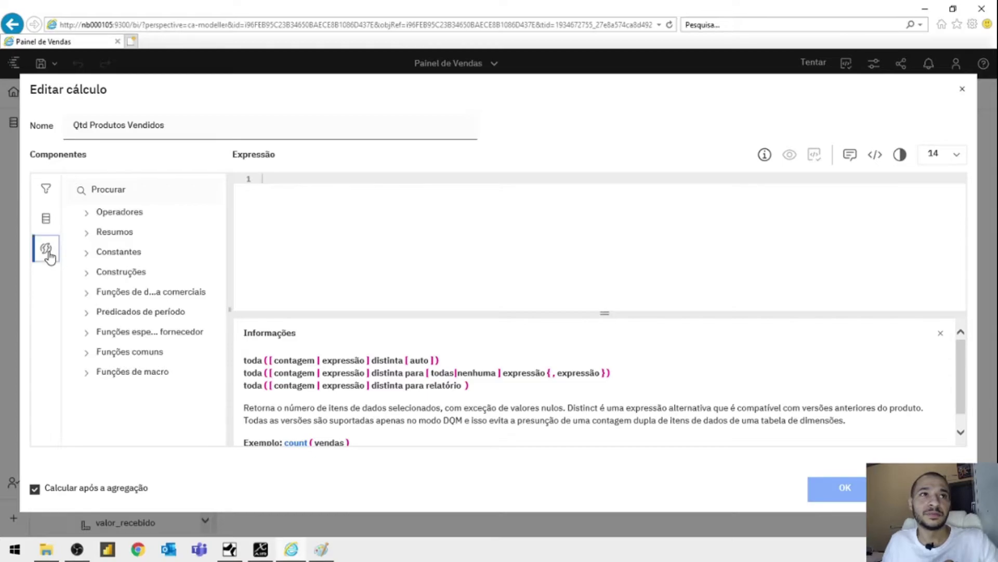
{"action": "left_click", "coordinate": [90, 236]}
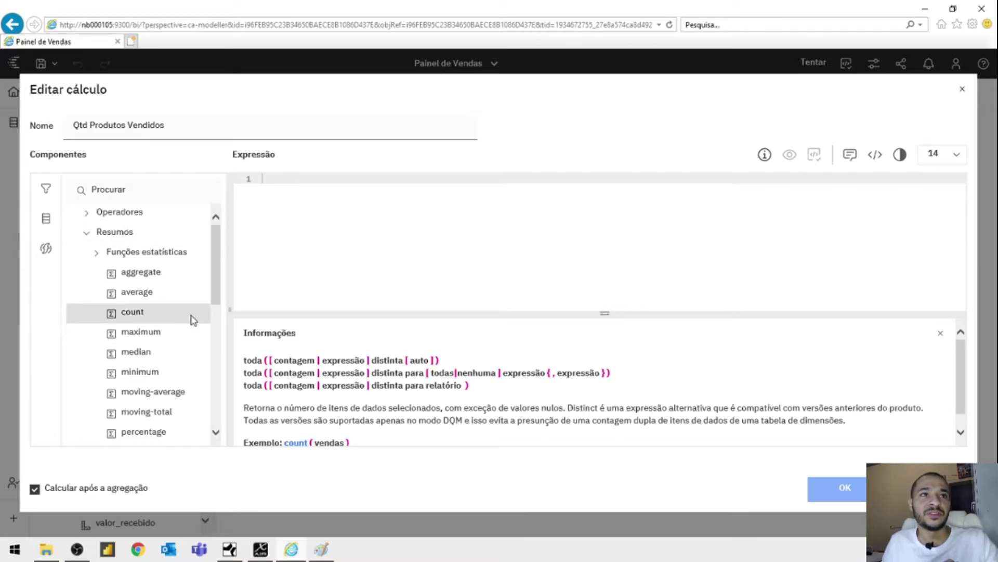
{"action": "scroll", "coordinate": [310, 361], "scroll_direction": "down", "scroll_amount": 1}
{"action": "scroll", "coordinate": [310, 362], "scroll_direction": "up", "scroll_amount": 1}
{"action": "scroll", "coordinate": [309, 362], "scroll_direction": "down", "scroll_amount": 1}
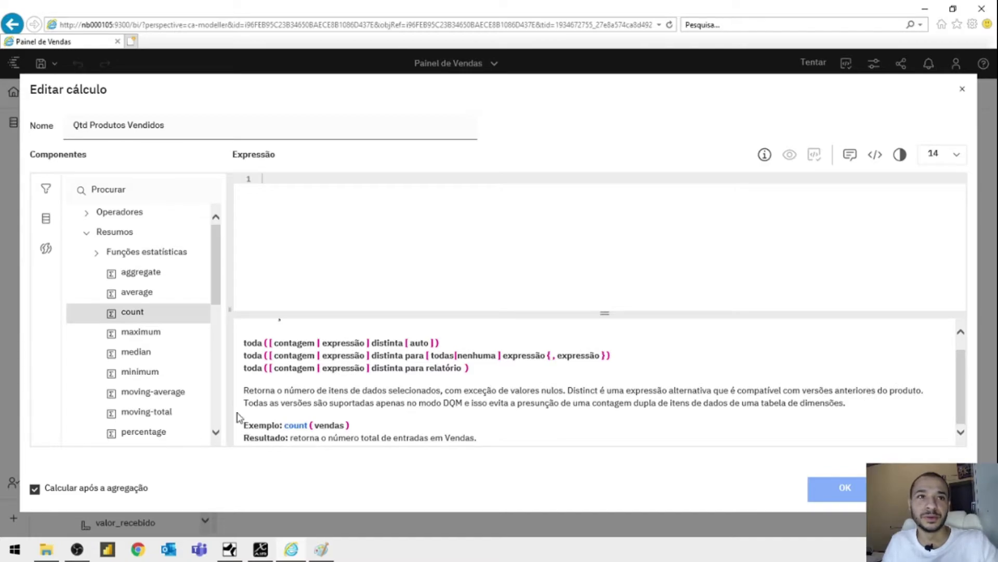
{"action": "scroll", "coordinate": [370, 400], "scroll_direction": "up", "scroll_amount": 1}
{"action": "scroll", "coordinate": [371, 400], "scroll_direction": "down", "scroll_amount": 1}
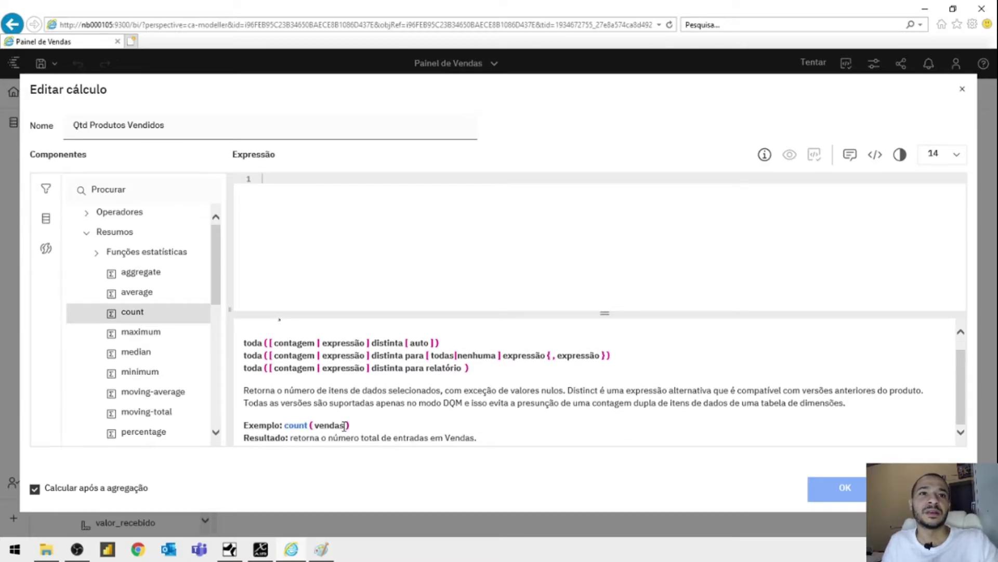
Write the expression count ( vendas._row_id ) using the Id Linha field of the vendas table and save the calculation
{"action": "left_click", "coordinate": [354, 231]}
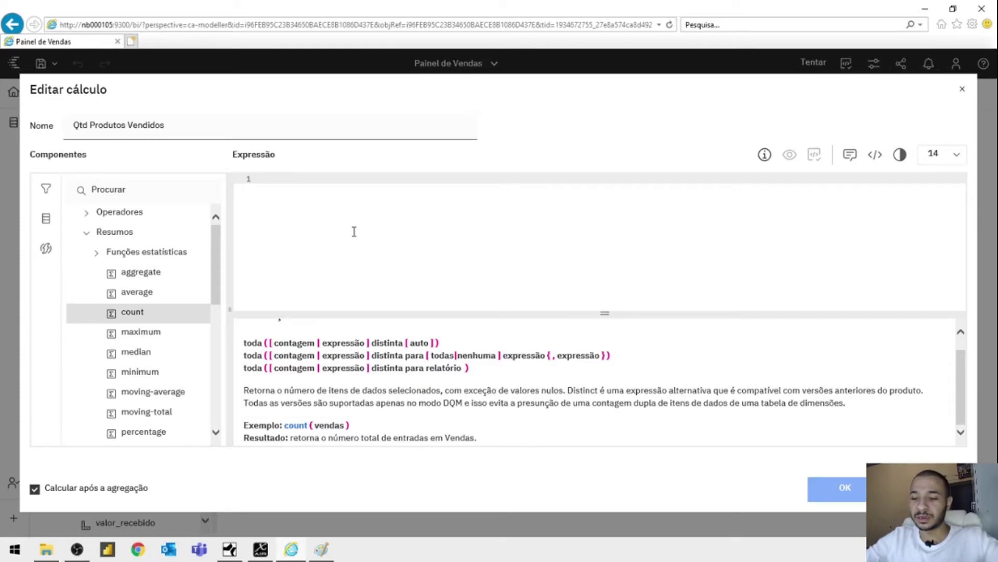
{"action": "type", "text": "count ("}
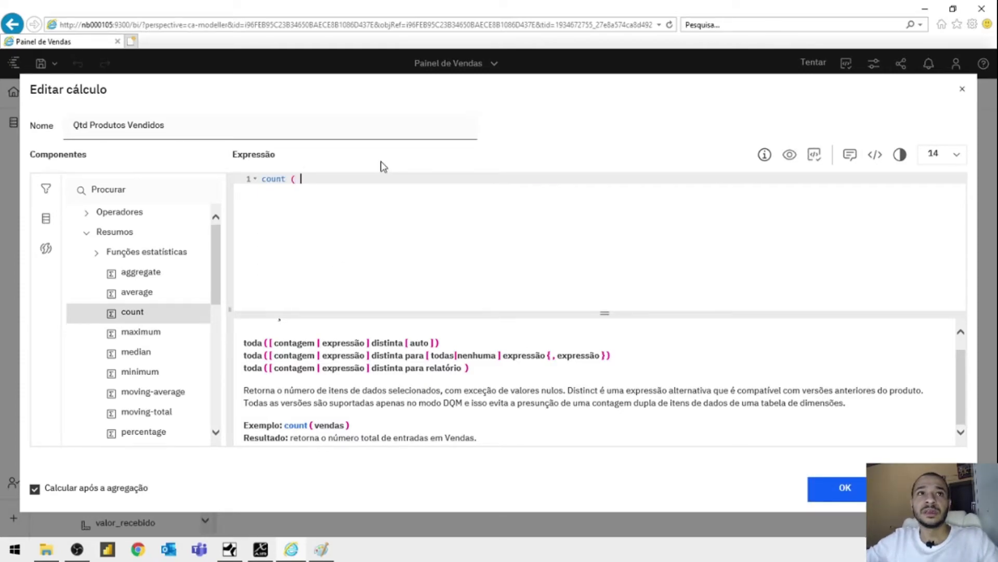
{"action": "left_click", "coordinate": [44, 222]}
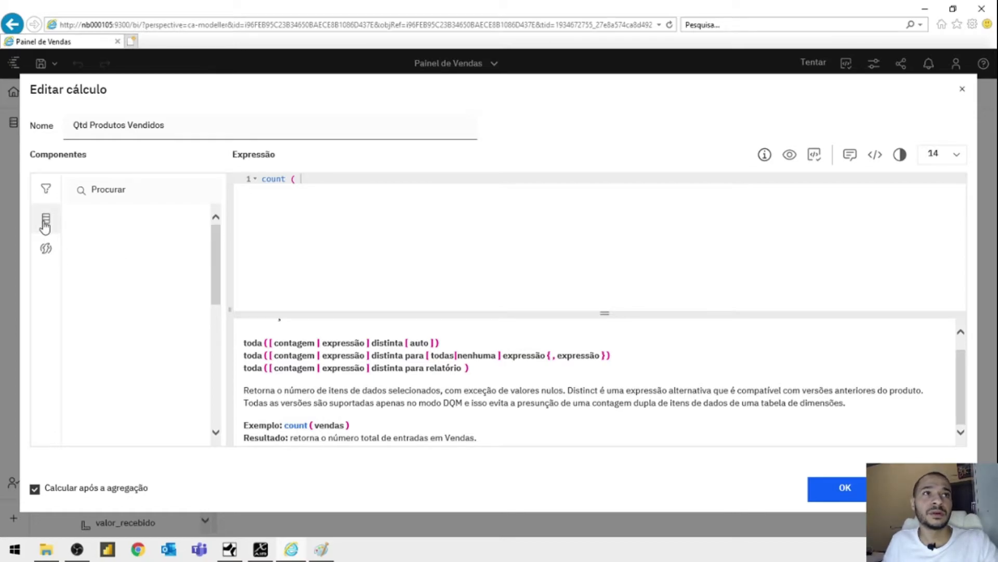
{"action": "scroll", "coordinate": [182, 305], "scroll_direction": "down", "scroll_amount": 1}
{"action": "scroll", "coordinate": [182, 305], "scroll_direction": "up", "scroll_amount": 1}
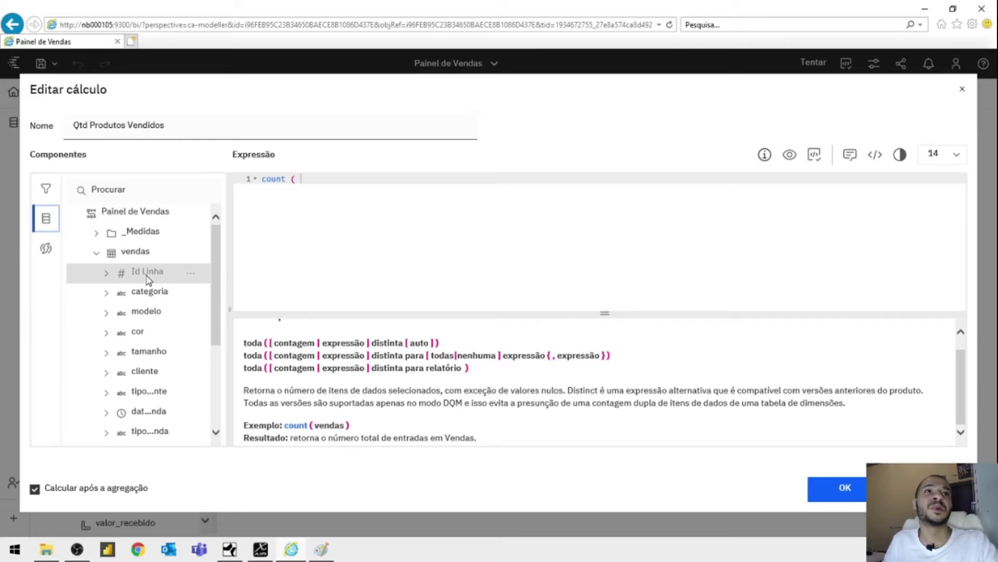
{"action": "left_click_drag", "start_coordinate": [149, 280], "coordinate": [378, 181]}
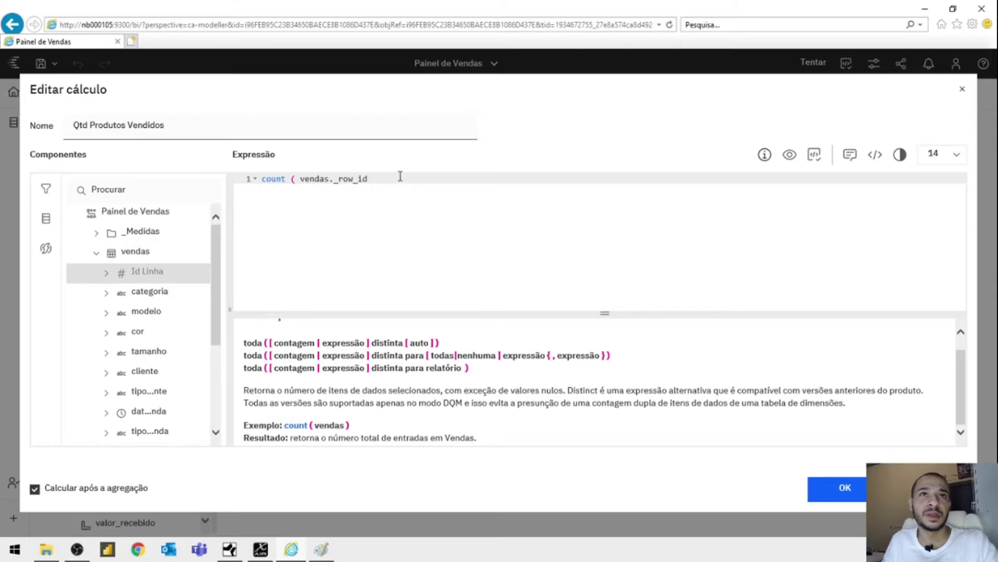
{"action": "type", "text": ")"}
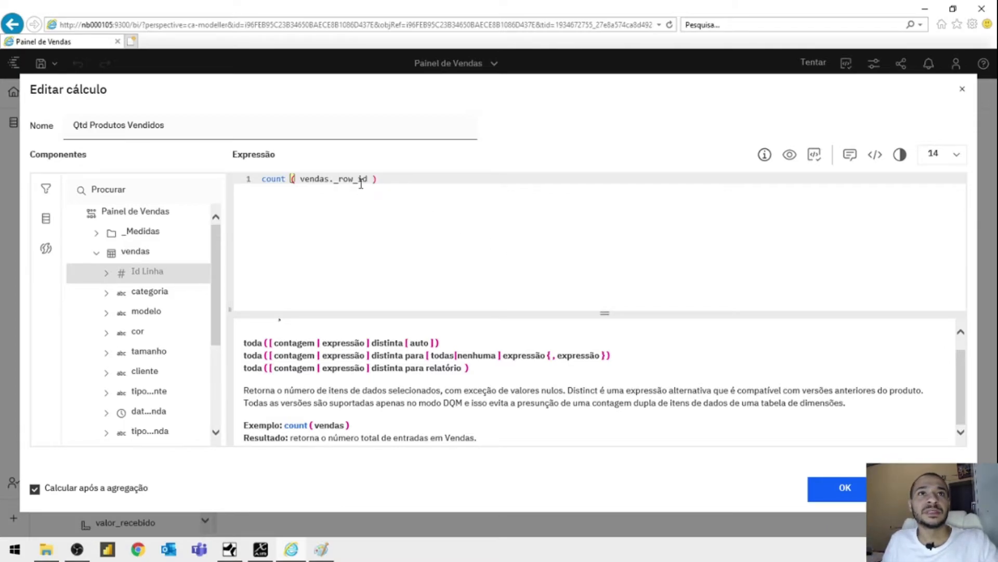
{"action": "left_click_drag", "start_coordinate": [369, 179], "coordinate": [334, 179]}
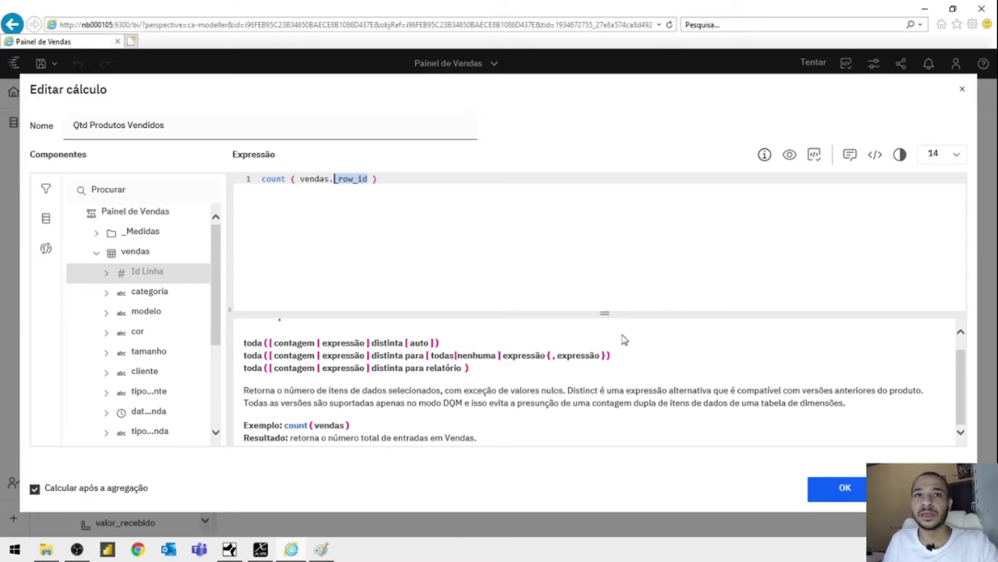
{"action": "left_click", "coordinate": [845, 494]}
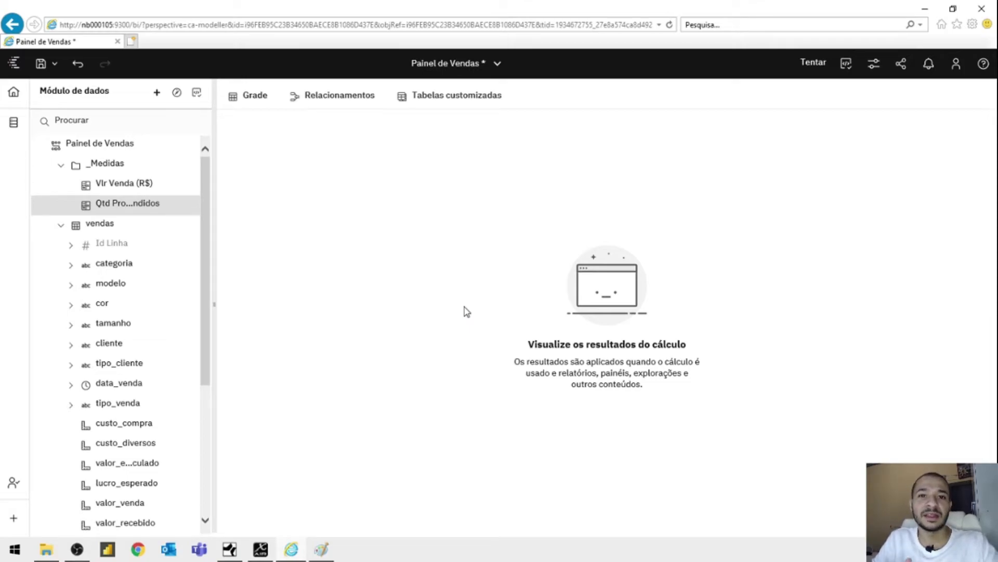
Open the Vlr Venda (R$) calculation, examine its total function and the vendas.valor_venda argument, and close it without changes
{"action": "left_click", "coordinate": [180, 186]}
{"action": "left_click", "coordinate": [234, 220]}
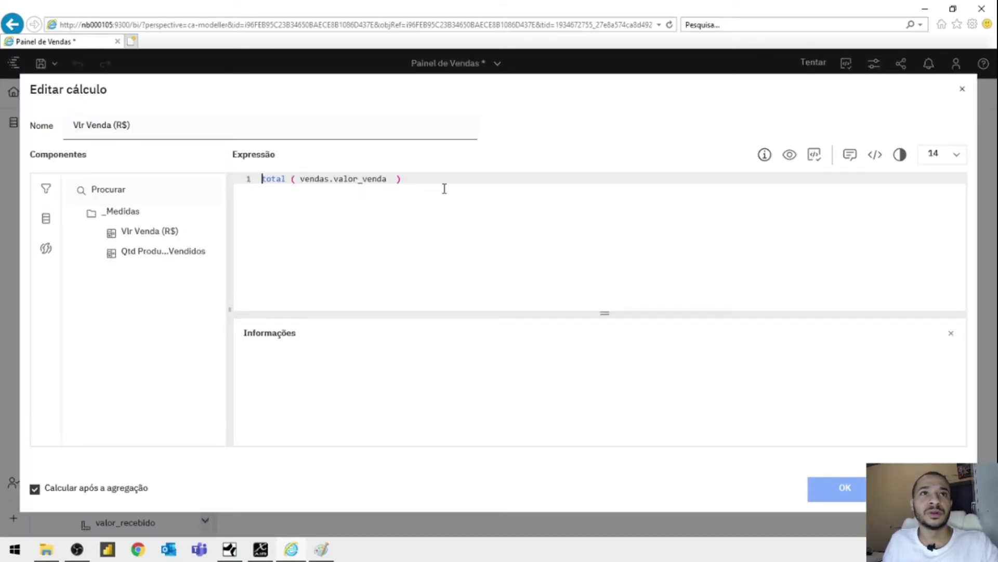
{"action": "left_click", "coordinate": [266, 179]}
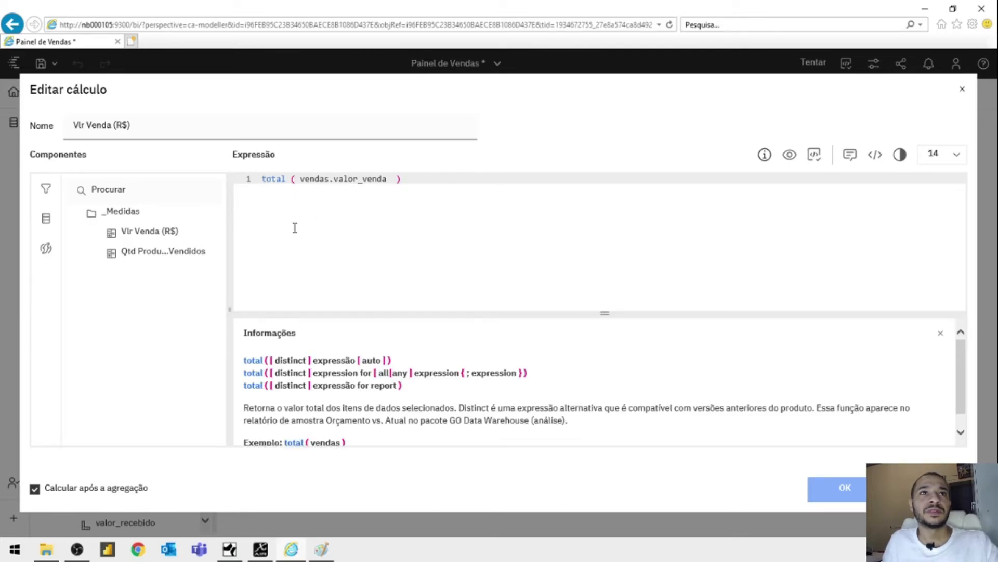
{"action": "scroll", "coordinate": [367, 403], "scroll_direction": "down", "scroll_amount": 1}
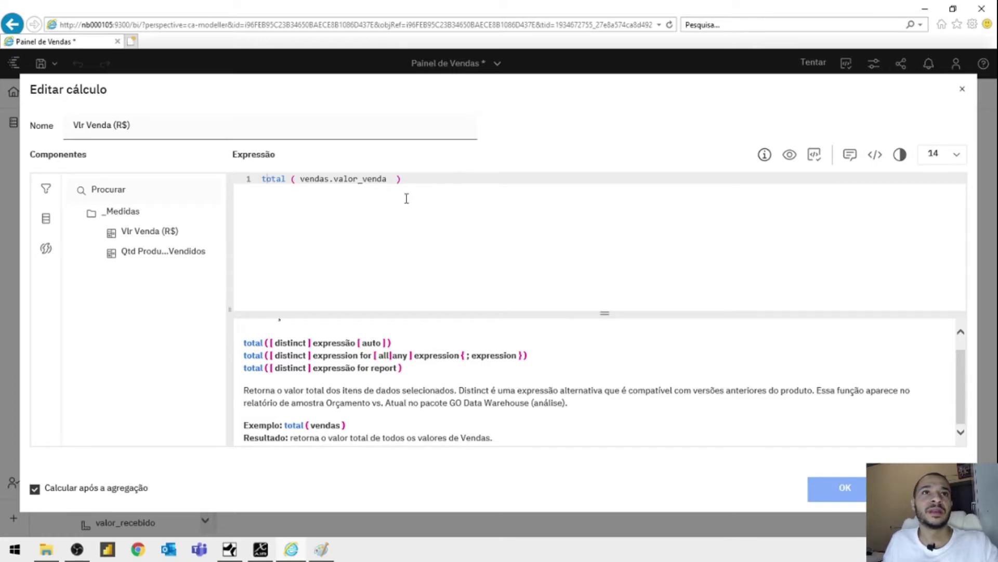
{"action": "left_click_drag", "start_coordinate": [334, 179], "coordinate": [389, 179]}
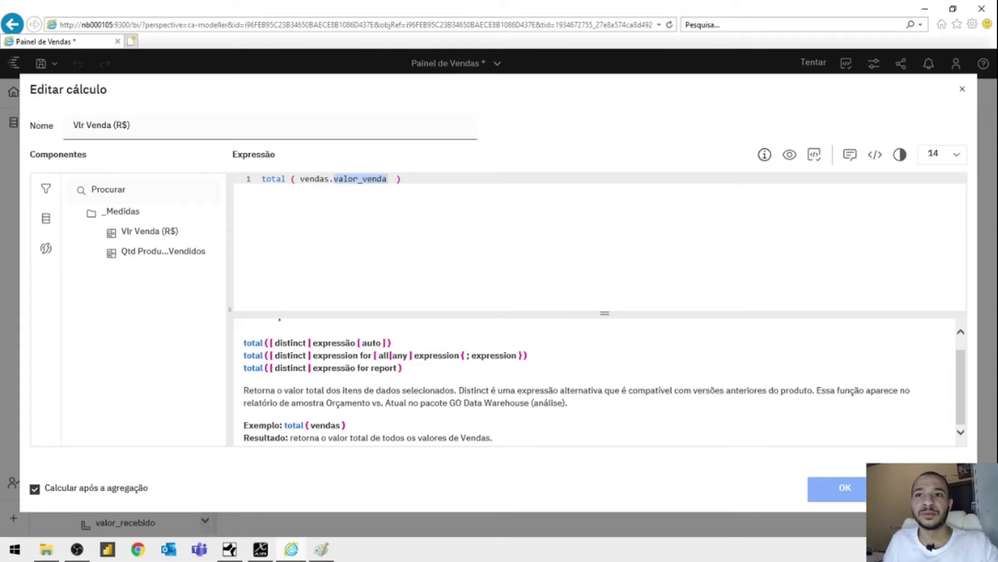
{"action": "left_click", "coordinate": [924, 489]}
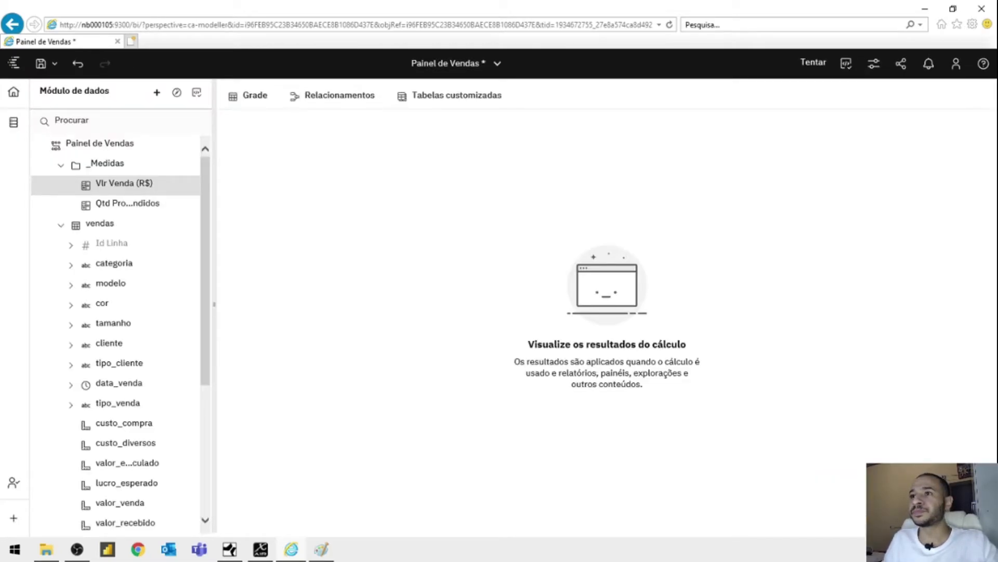
{"action": "key", "text": "alt+Tab"}
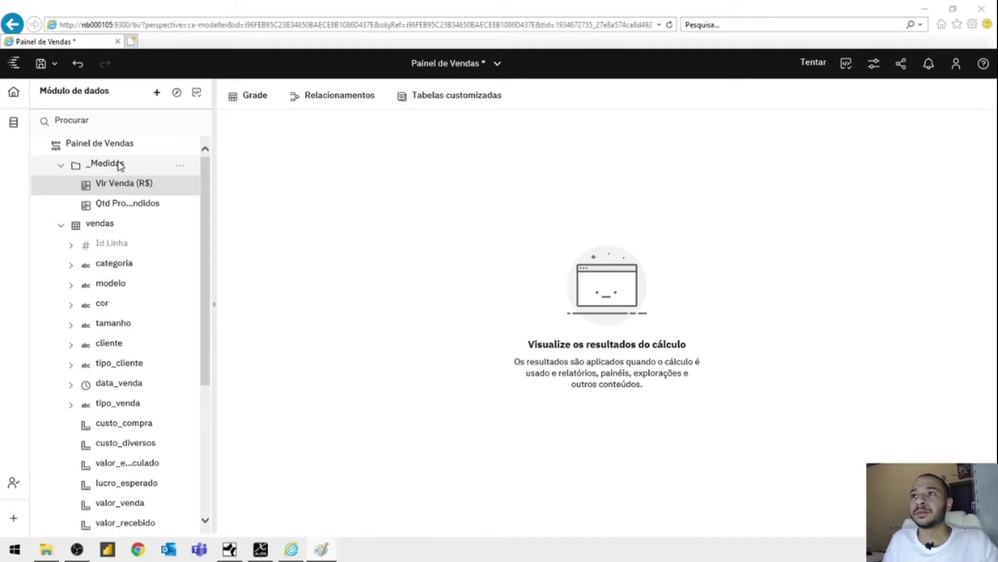
{"action": "scroll", "coordinate": [149, 342], "scroll_direction": "down", "scroll_amount": 4}
{"action": "scroll", "coordinate": [149, 342], "scroll_direction": "up", "scroll_amount": 2}
{"action": "scroll", "coordinate": [150, 342], "scroll_direction": "up", "scroll_amount": 1}
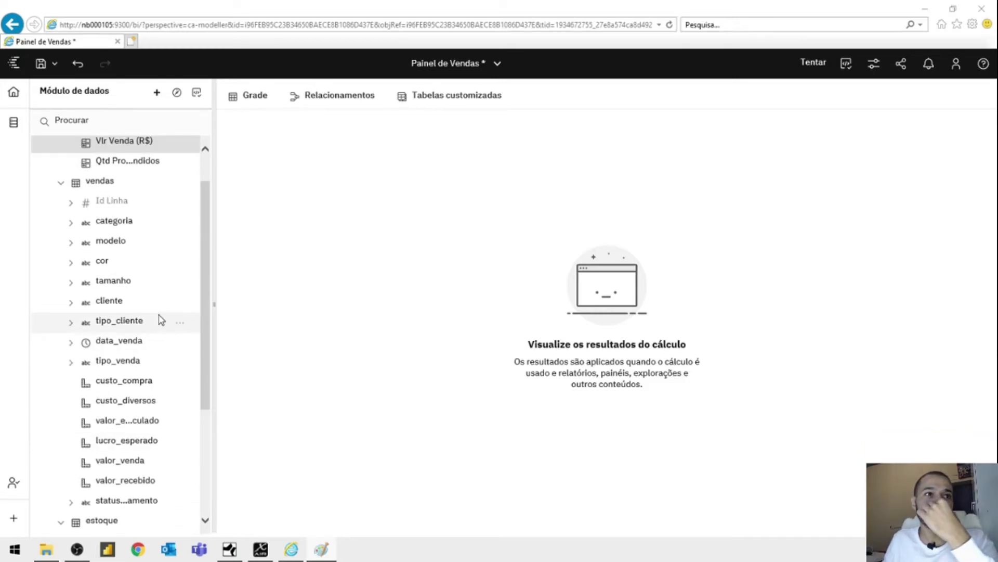
{"action": "scroll", "coordinate": [172, 265], "scroll_direction": "up", "scroll_amount": 1}
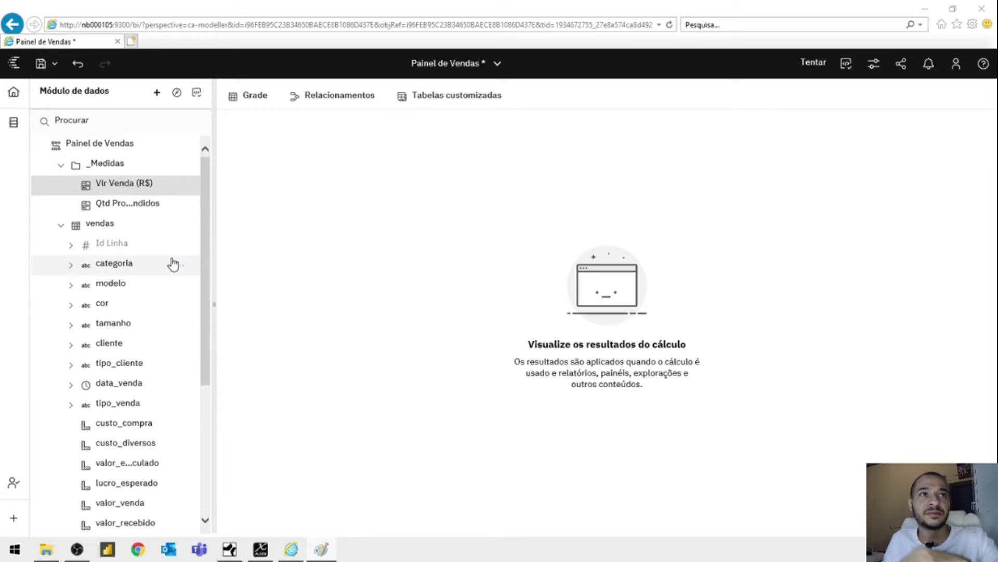
Start a new calculation in the _Medidas folder and name it Vlr Custo (R$)
{"action": "left_click", "coordinate": [184, 173]}
{"action": "left_click", "coordinate": [180, 168]}
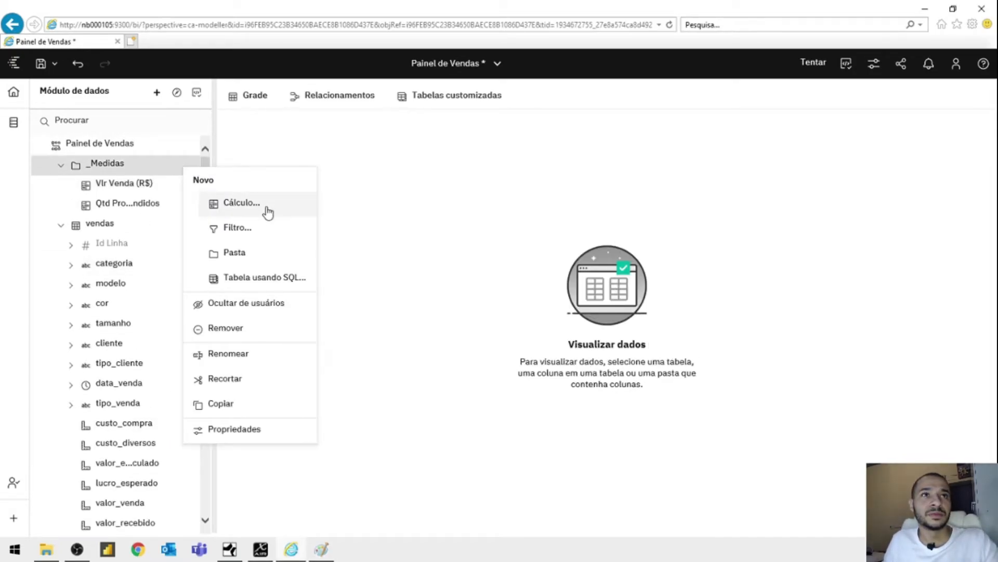
{"action": "left_click", "coordinate": [151, 166]}
{"action": "left_click", "coordinate": [182, 171]}
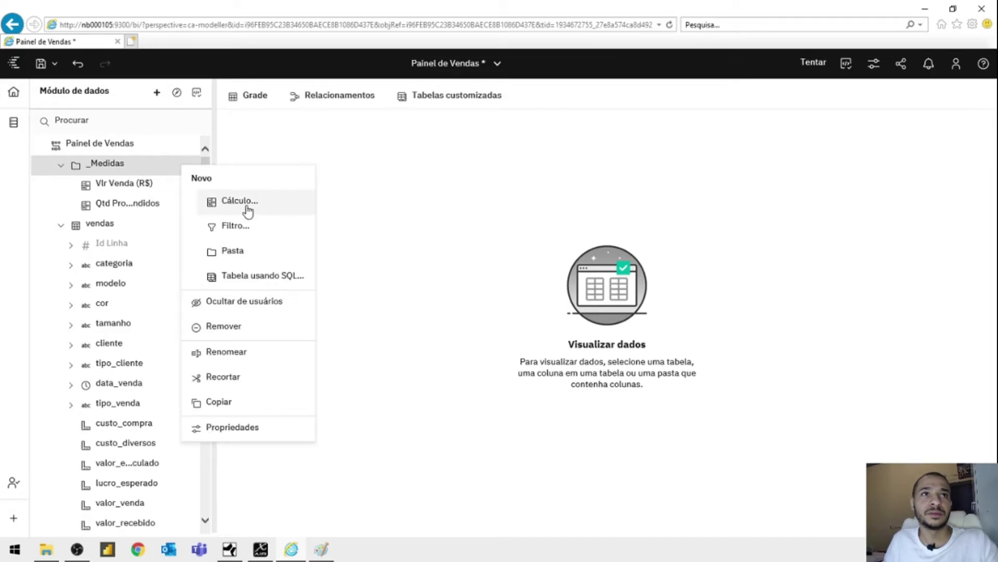
{"action": "left_click", "coordinate": [244, 202]}
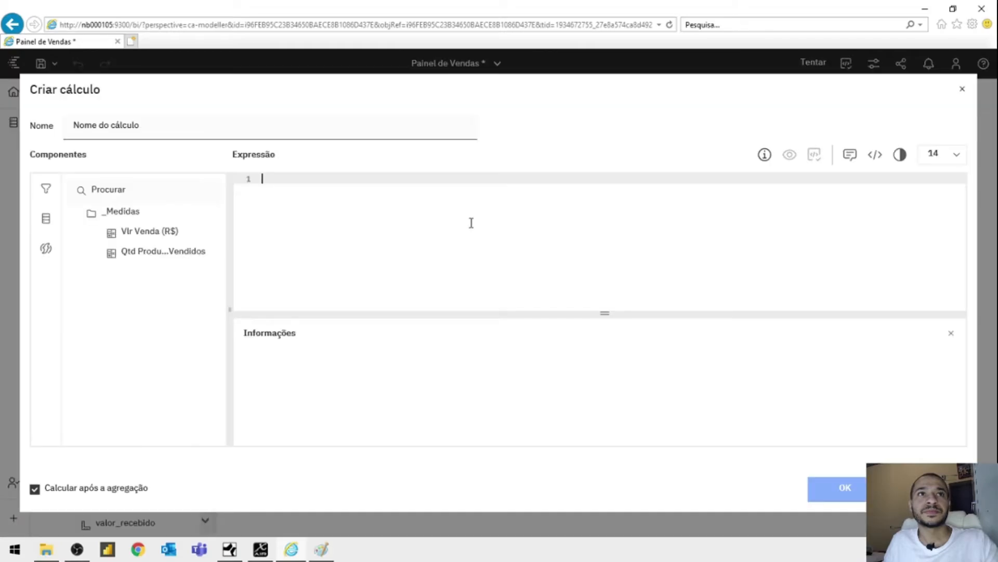
{"action": "left_click", "coordinate": [224, 125]}
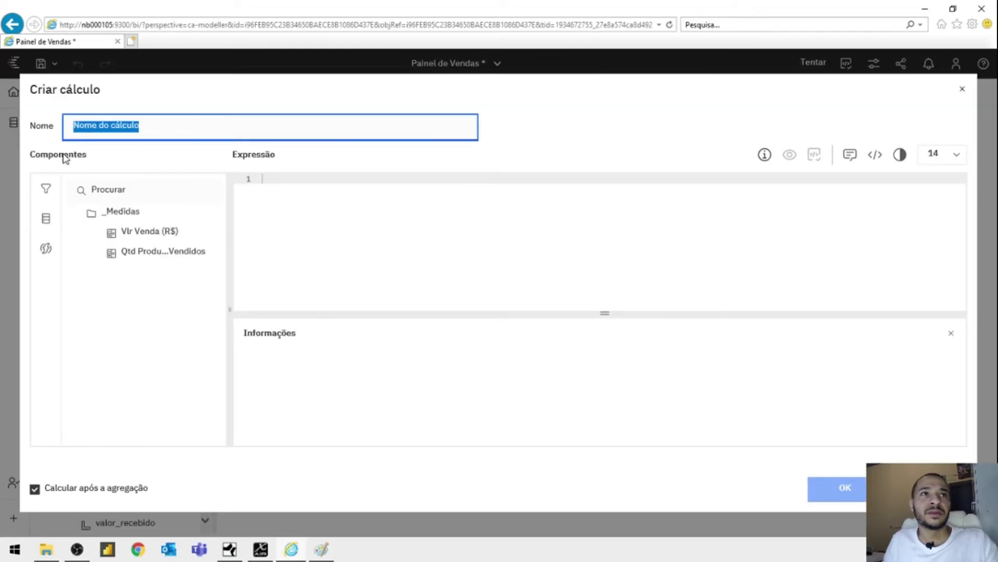
{"action": "type", "text": "Vlr Cut"}
{"action": "key", "text": "BackSpace"}
{"action": "type", "text": "s"}
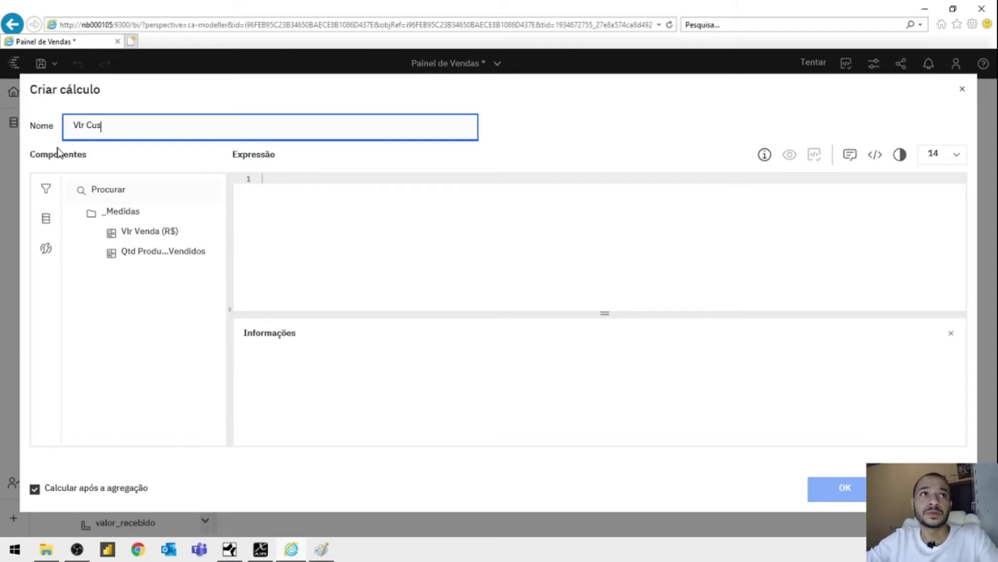
{"action": "type", "text": "to (R$)"}
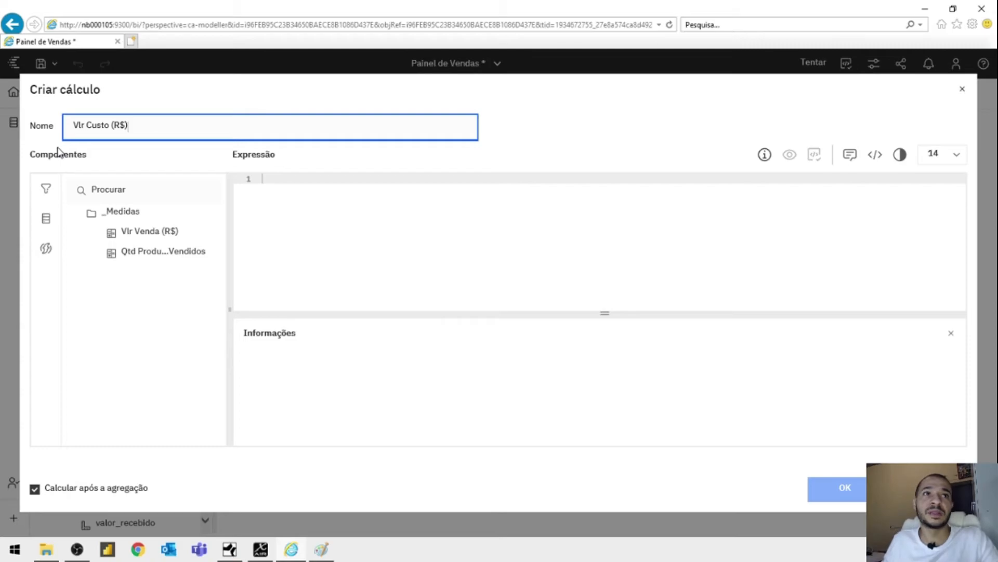
Begin the expression with total ( and insert custo_compra from the vendas table, widening the components list to show full field names
{"action": "left_click", "coordinate": [369, 190]}
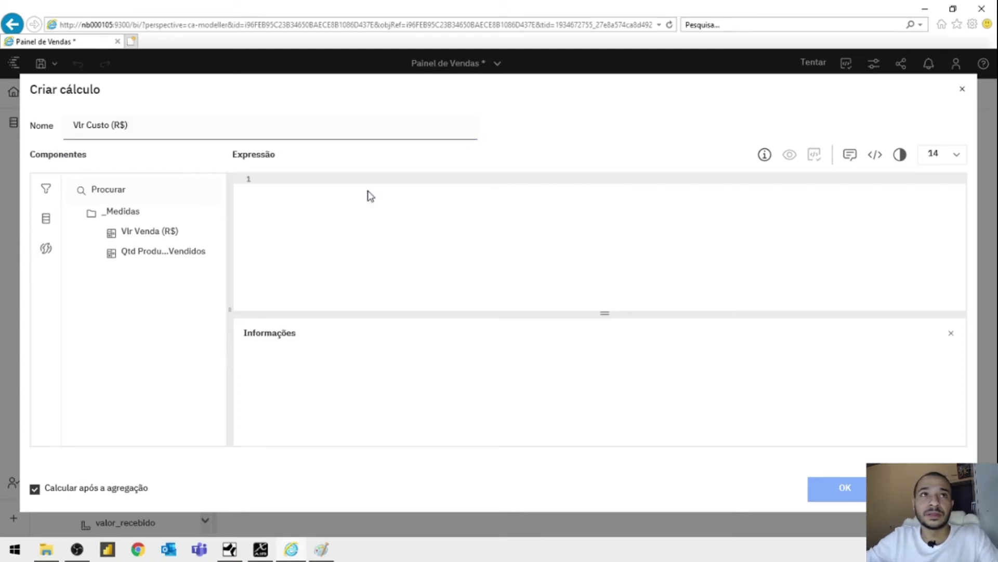
{"action": "type", "text": "total ("}
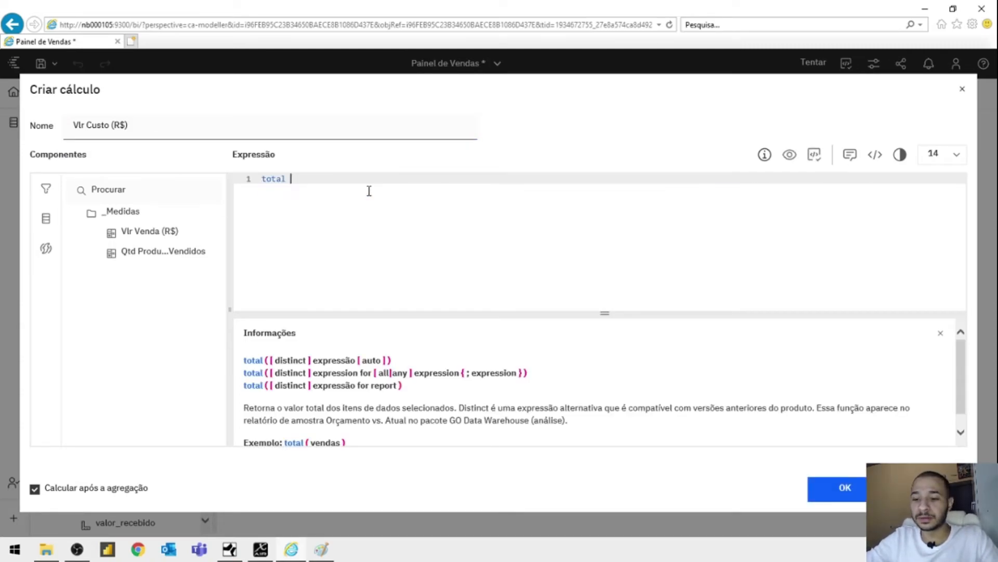
{"action": "left_click", "coordinate": [47, 221]}
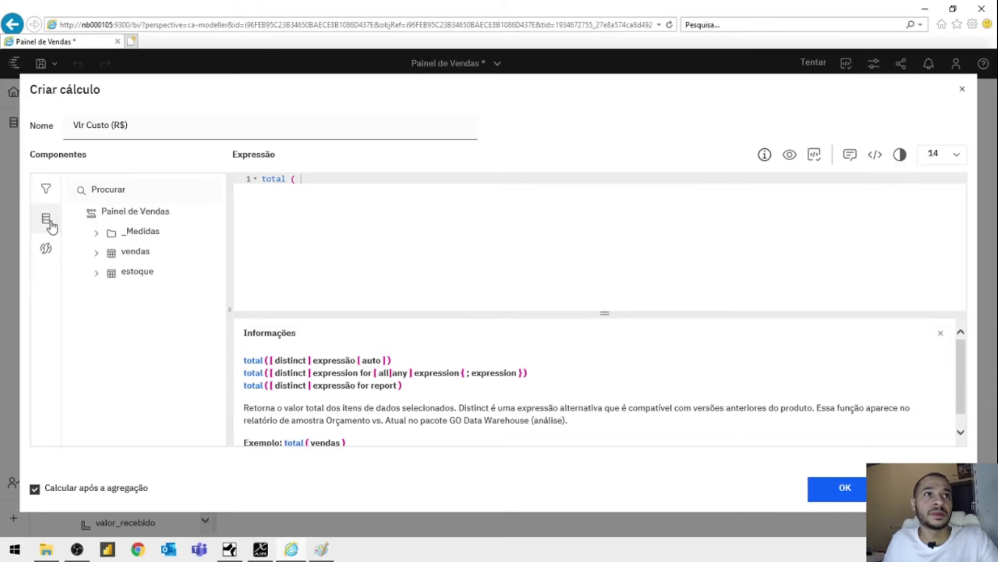
{"action": "left_click", "coordinate": [98, 255]}
{"action": "scroll", "coordinate": [156, 316], "scroll_direction": "down", "scroll_amount": 3}
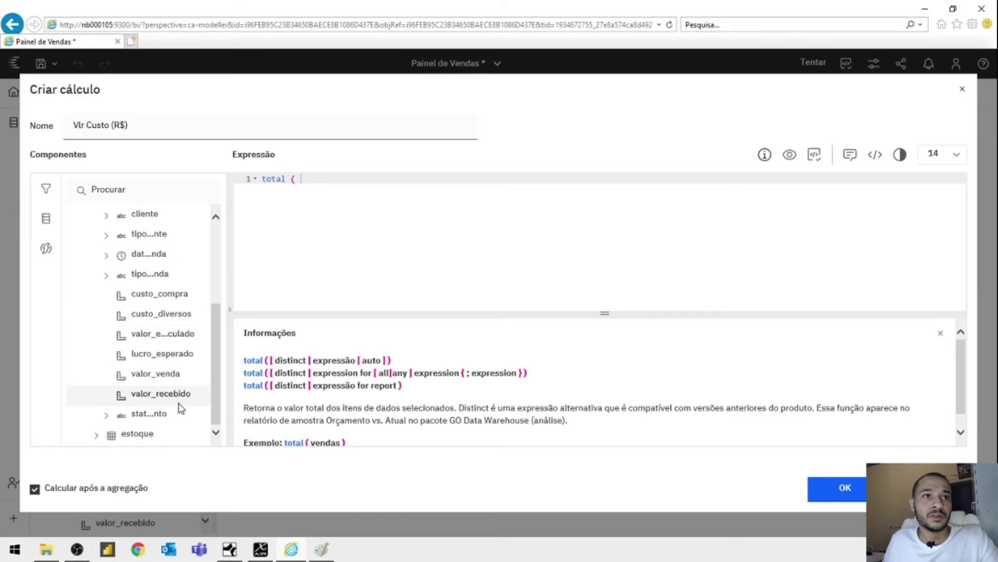
{"action": "left_click_drag", "start_coordinate": [230, 304], "coordinate": [297, 295]}
{"action": "left_click_drag", "start_coordinate": [189, 294], "coordinate": [407, 178]}
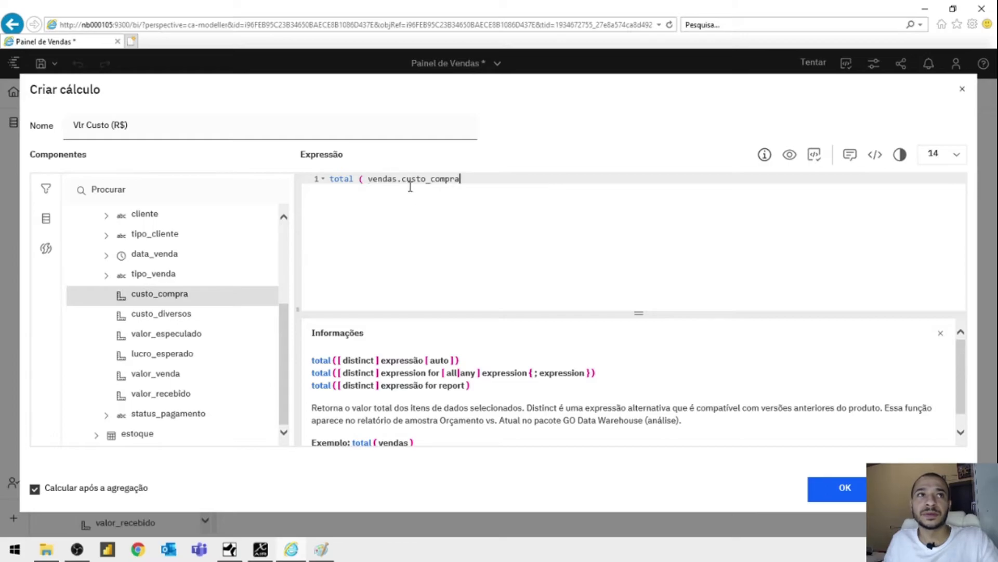
Rename the calculation as Vlr Custo Compra (R$), close the parenthesis of its total expression and save it
{"action": "left_click", "coordinate": [109, 125]}
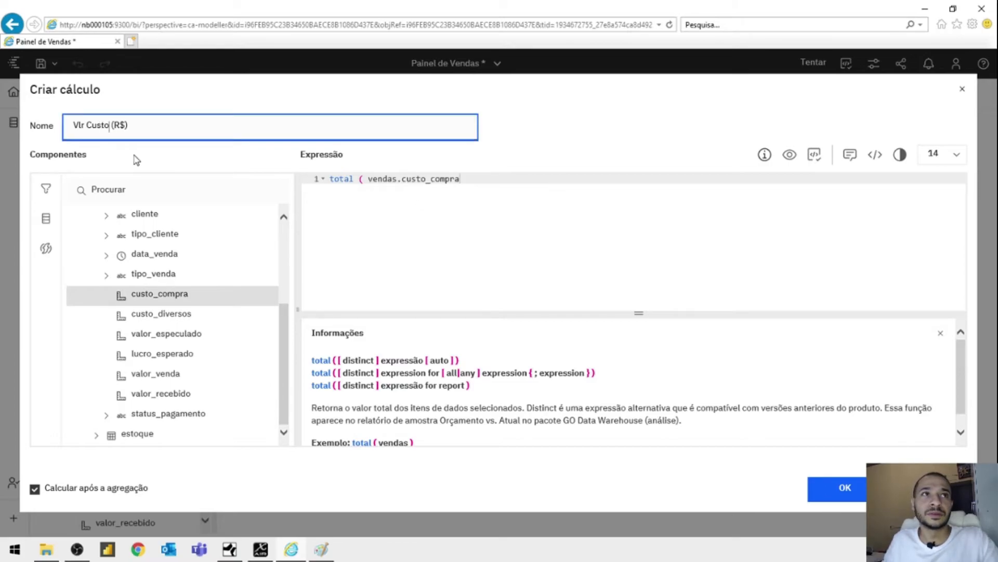
{"action": "type", "text": "Compra"}
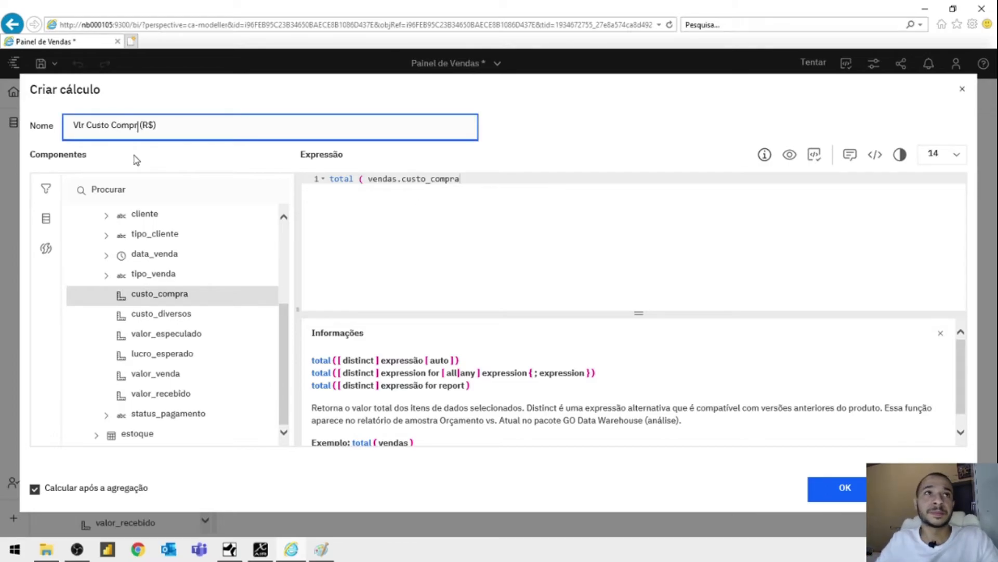
{"action": "left_click", "coordinate": [490, 190]}
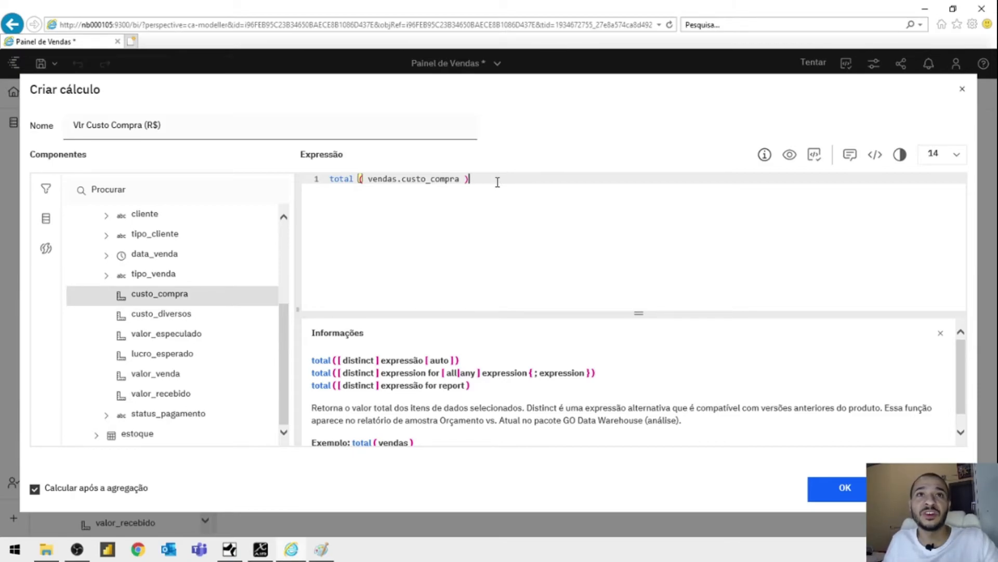
{"action": "left_click", "coordinate": [845, 490]}
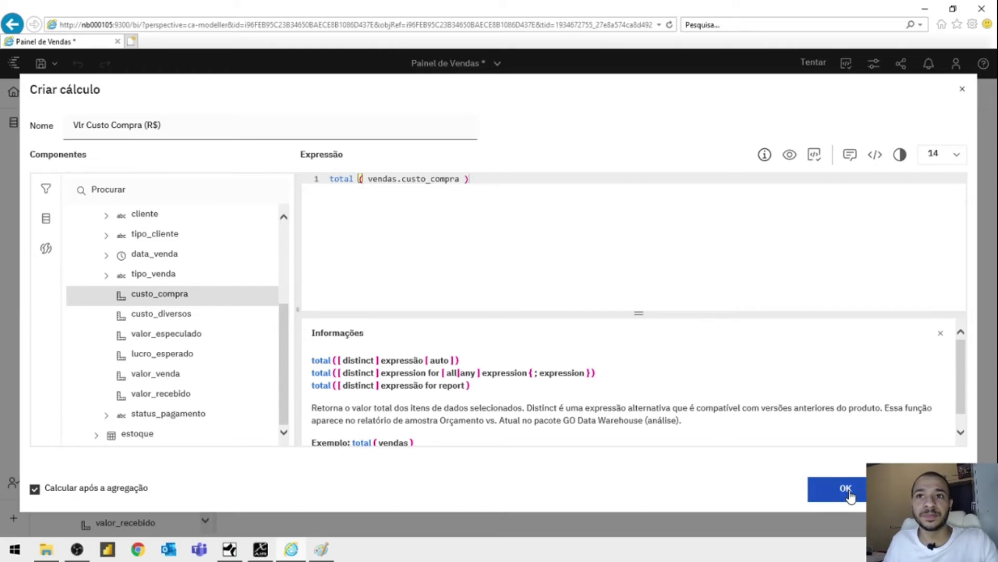
Start a new calculation in the _Medidas folder with the expression total ( vendas.custo_diversos ), taking custo_diversos from the vendas table
{"action": "left_click", "coordinate": [183, 166]}
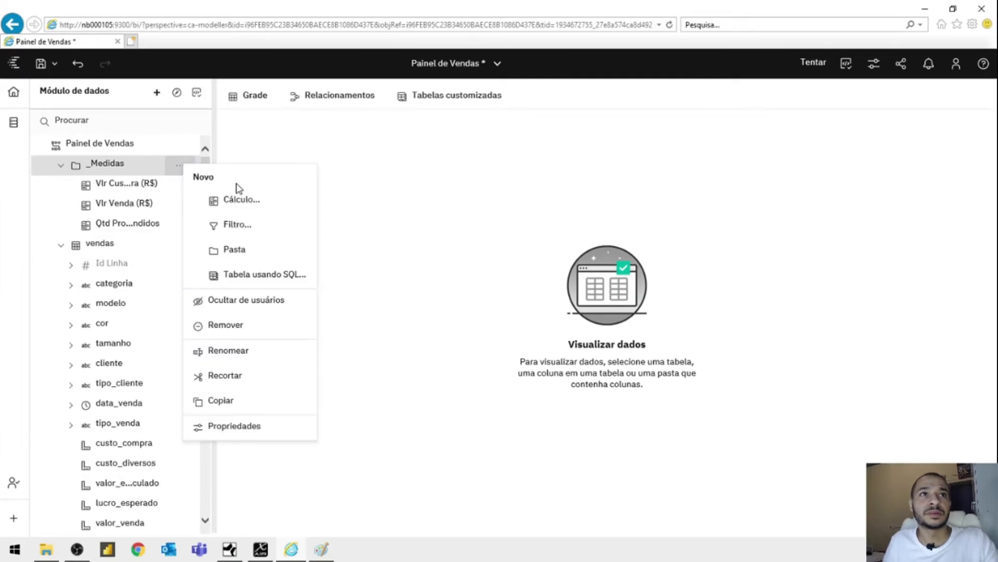
{"action": "left_click", "coordinate": [251, 201]}
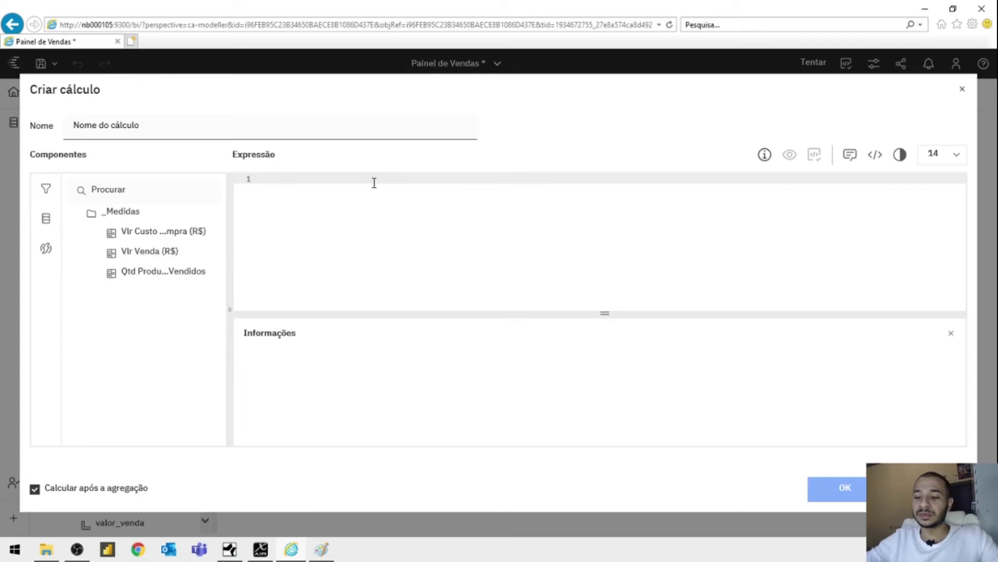
{"action": "type", "text": "to"}
{"action": "key", "text": "Return"}
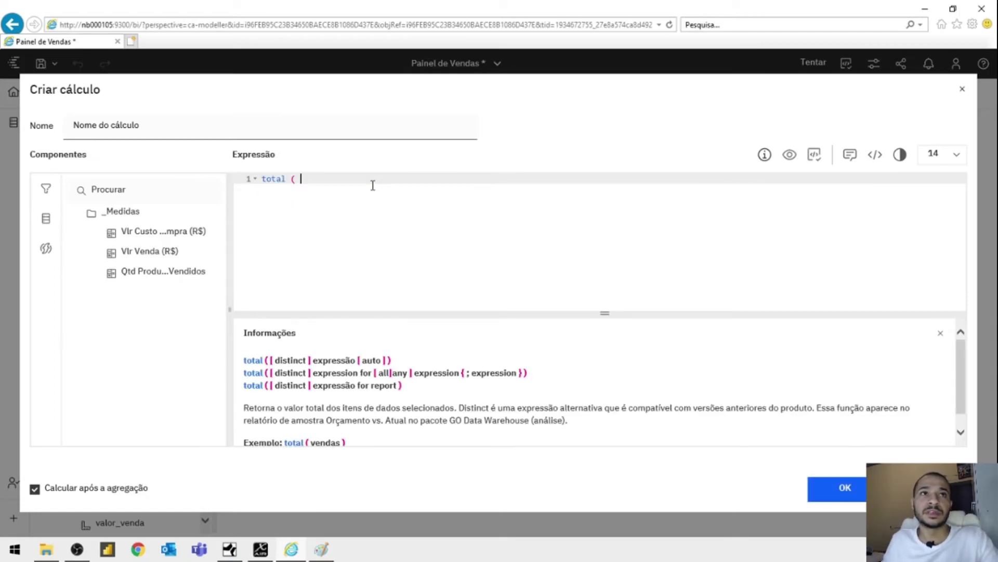
{"action": "left_click", "coordinate": [45, 218]}
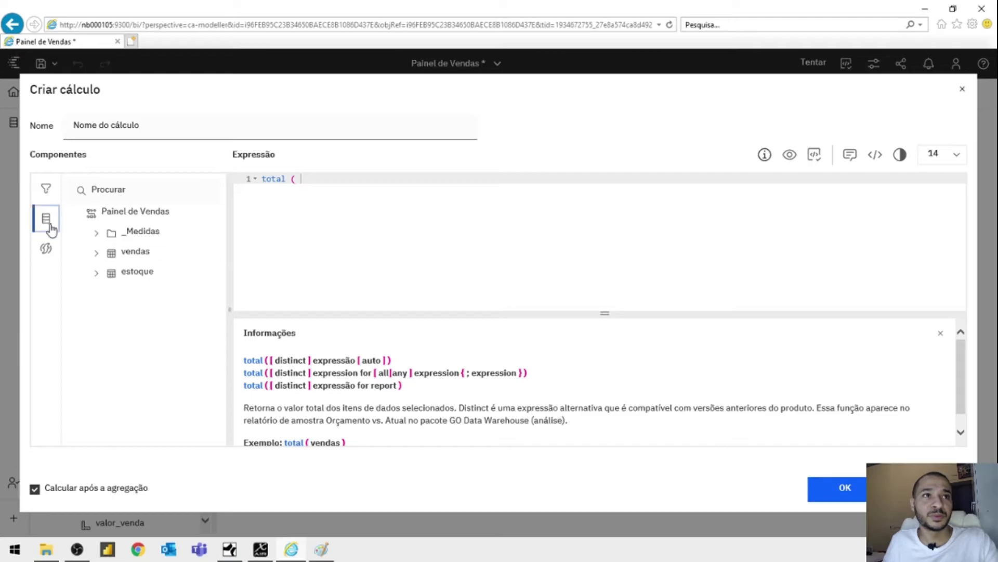
{"action": "left_click", "coordinate": [96, 253]}
{"action": "scroll", "coordinate": [163, 318], "scroll_direction": "down", "scroll_amount": 3}
{"action": "scroll", "coordinate": [165, 319], "scroll_direction": "down", "scroll_amount": 3}
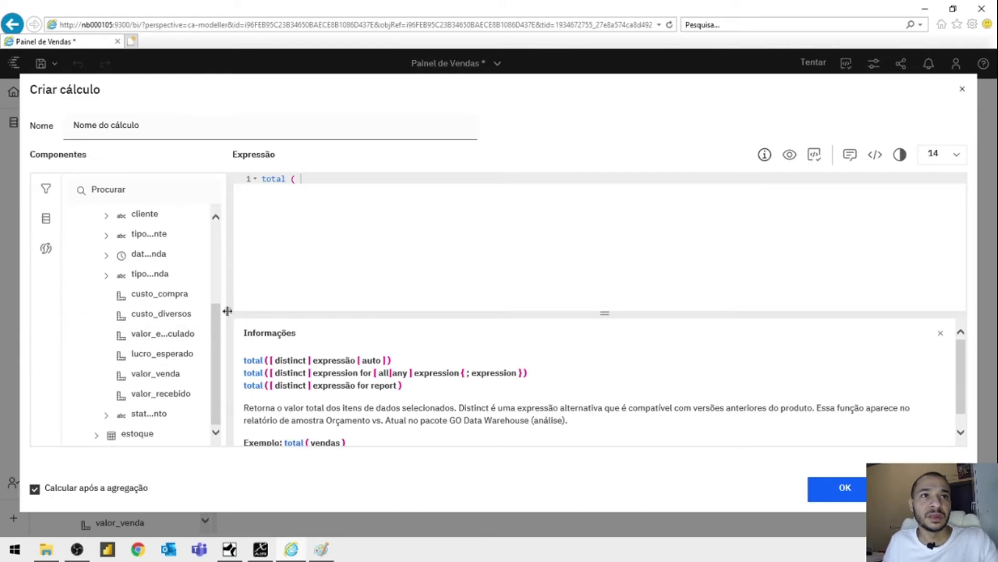
{"action": "left_click_drag", "start_coordinate": [275, 306], "coordinate": [302, 299]}
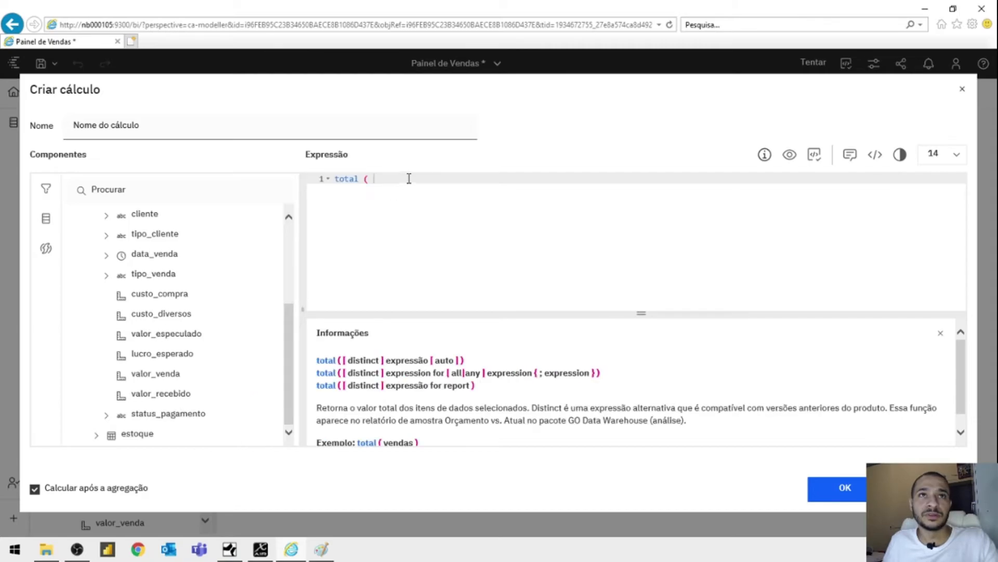
{"action": "left_click_drag", "start_coordinate": [172, 315], "coordinate": [389, 177]}
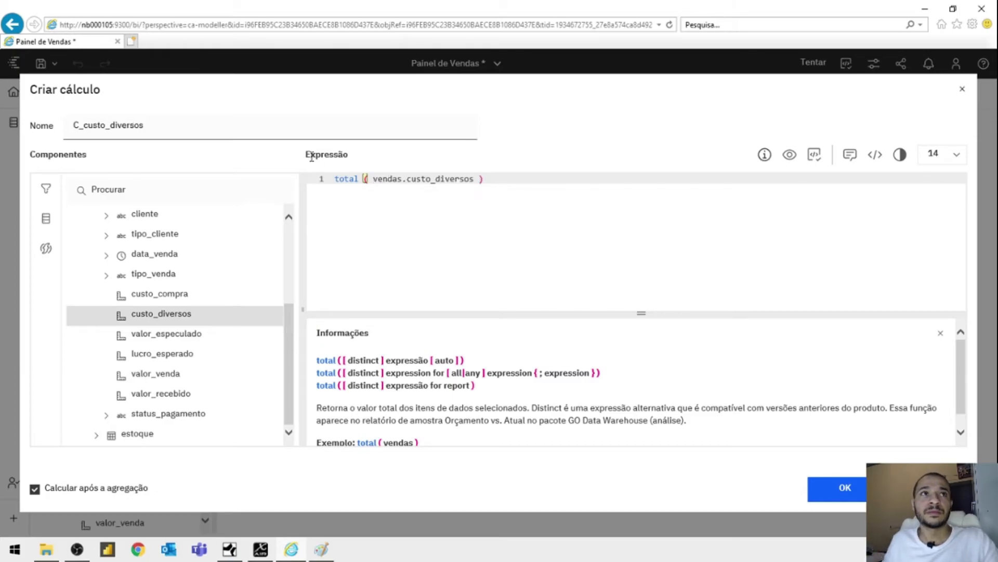
Name the calculation Vlr Custo Diversos (R$) and save it
{"action": "left_click", "coordinate": [265, 127]}
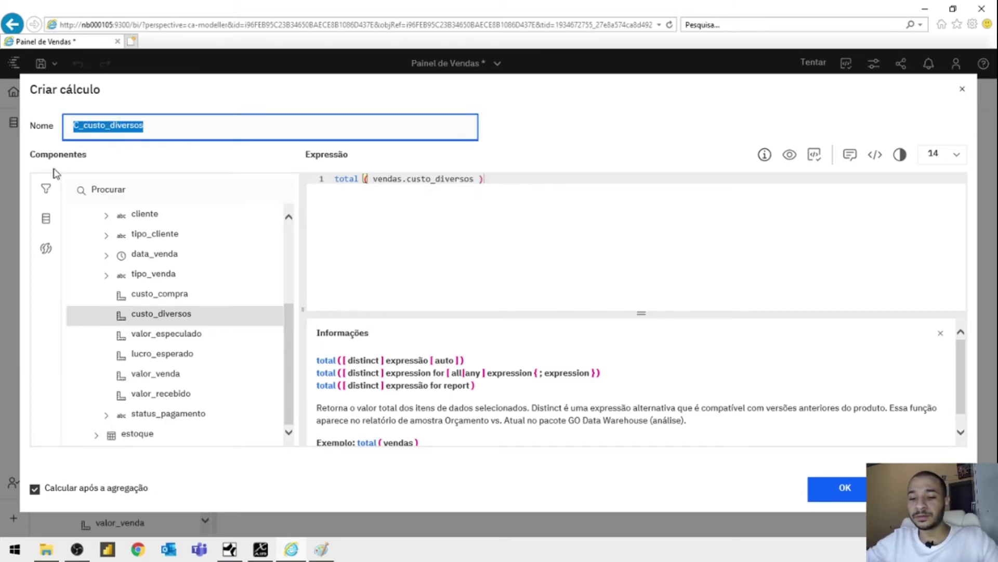
{"action": "type", "text": "Vlr Custo"}
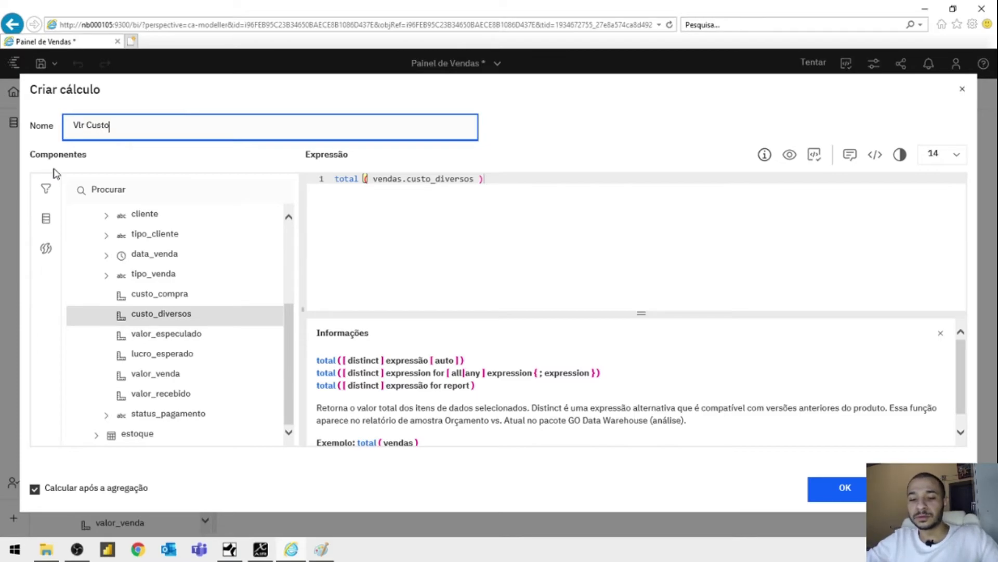
{"action": "type", "text": " Diversos (R$)"}
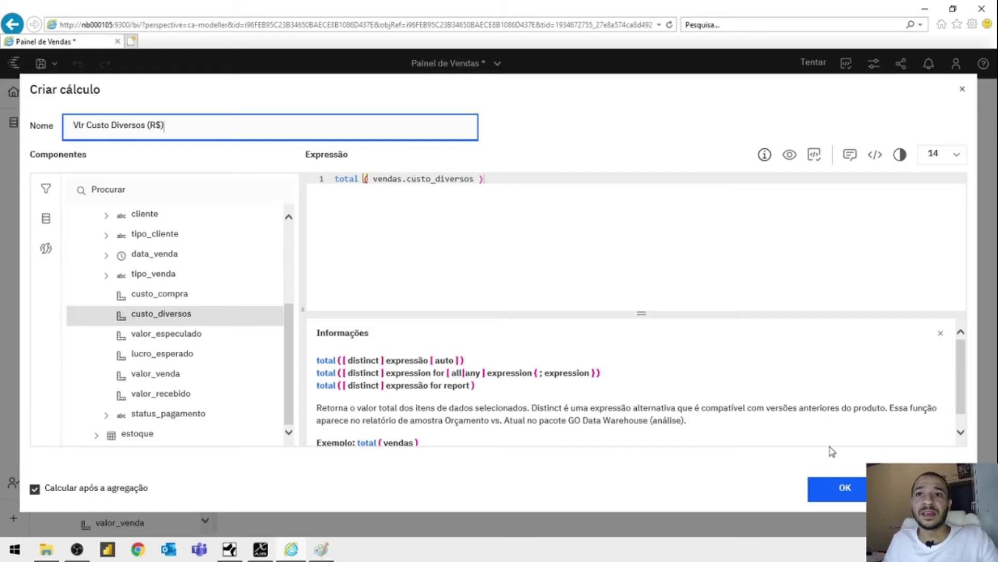
{"action": "left_click", "coordinate": [846, 492]}
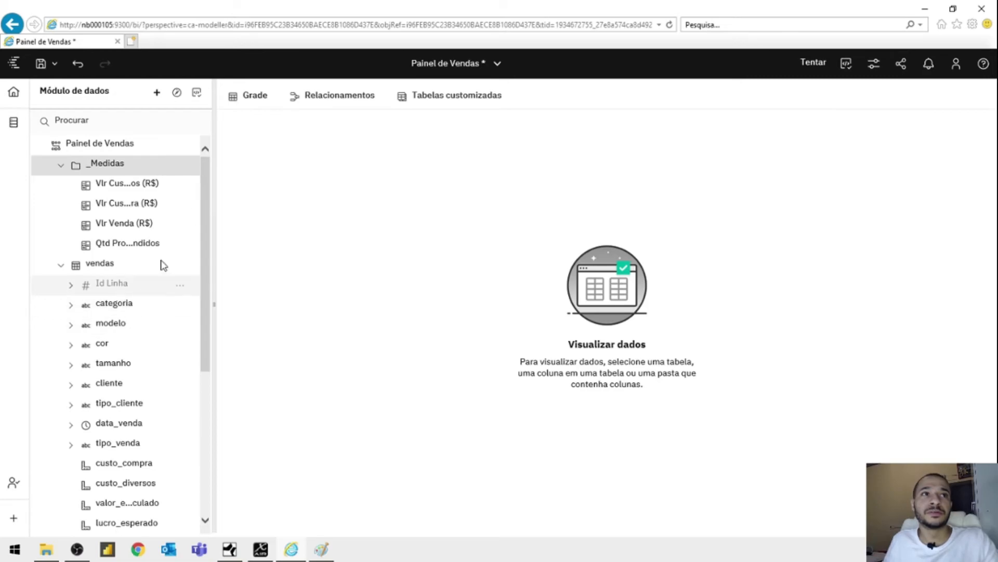
Start another calculation in the _Medidas folder and name it Vlr Custo Total (R$)
{"action": "left_click", "coordinate": [183, 169]}
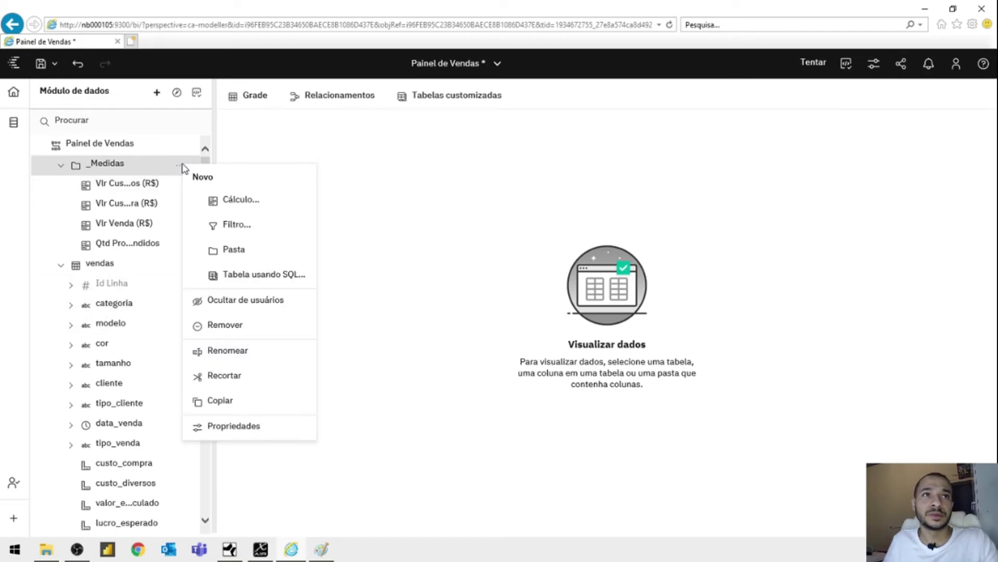
{"action": "left_click", "coordinate": [242, 201]}
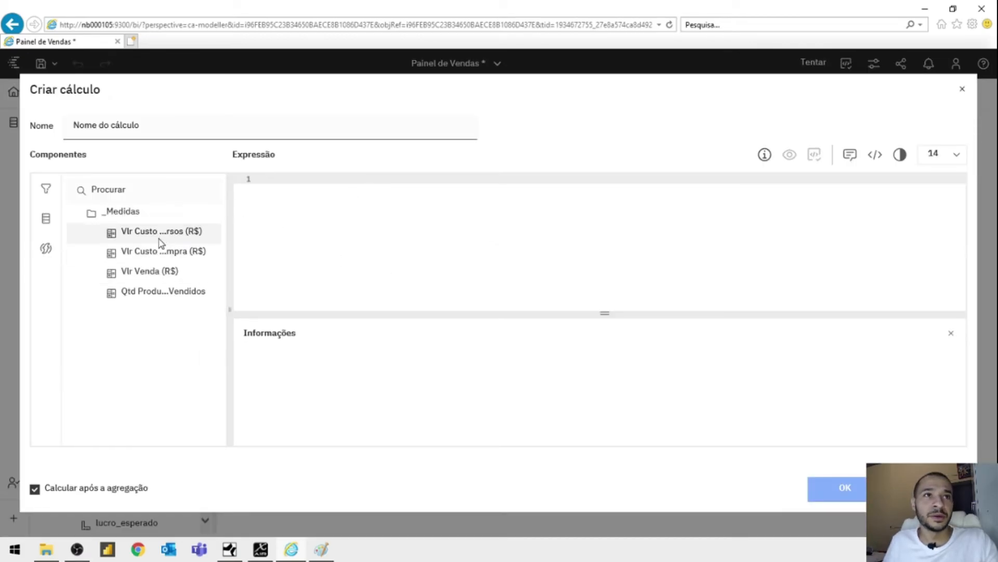
{"action": "left_click_drag", "start_coordinate": [166, 127], "coordinate": [79, 145]}
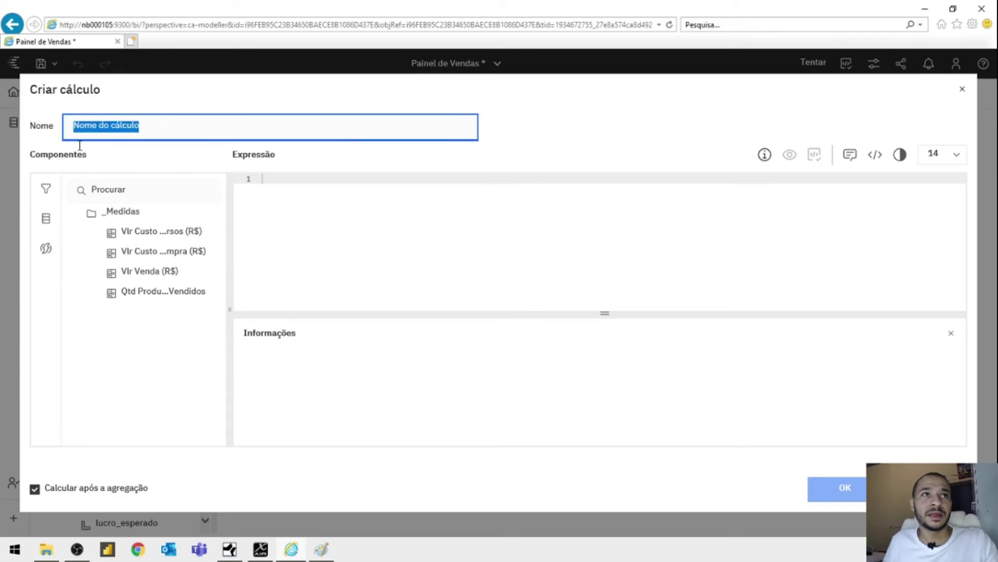
{"action": "type", "text": "Vlr"}
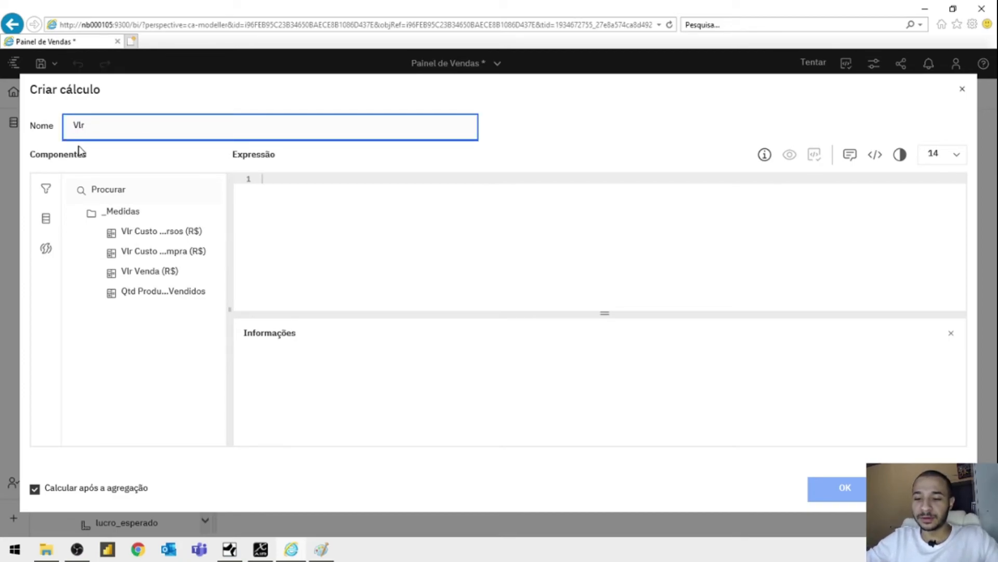
{"action": "type", "text": " Custo Total (R$"}
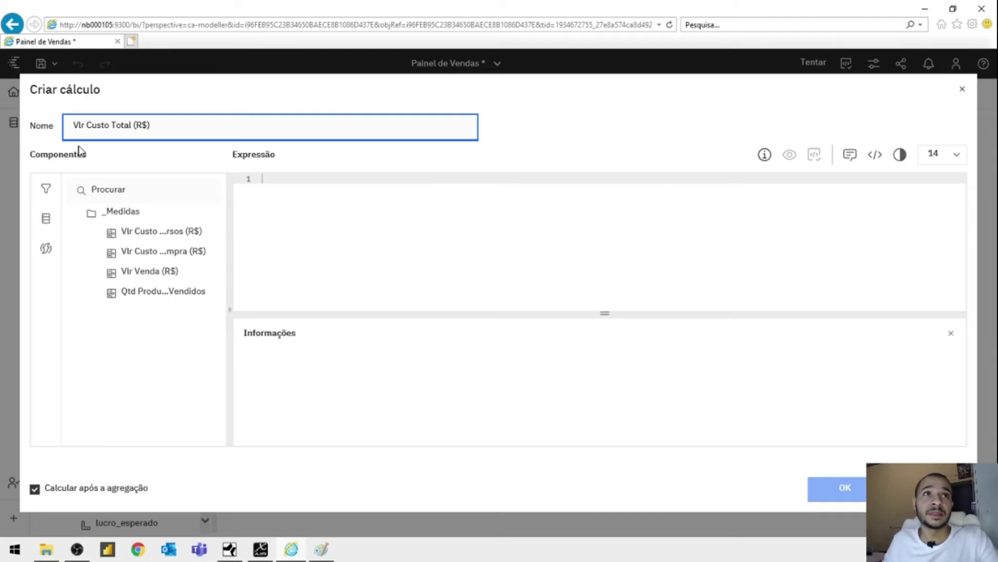
Build the expression Vlr_Custo_Diversos_R + Vlr_Custo_Compra_R from the two cost measures and save the calculation
{"action": "left_click", "coordinate": [328, 209]}
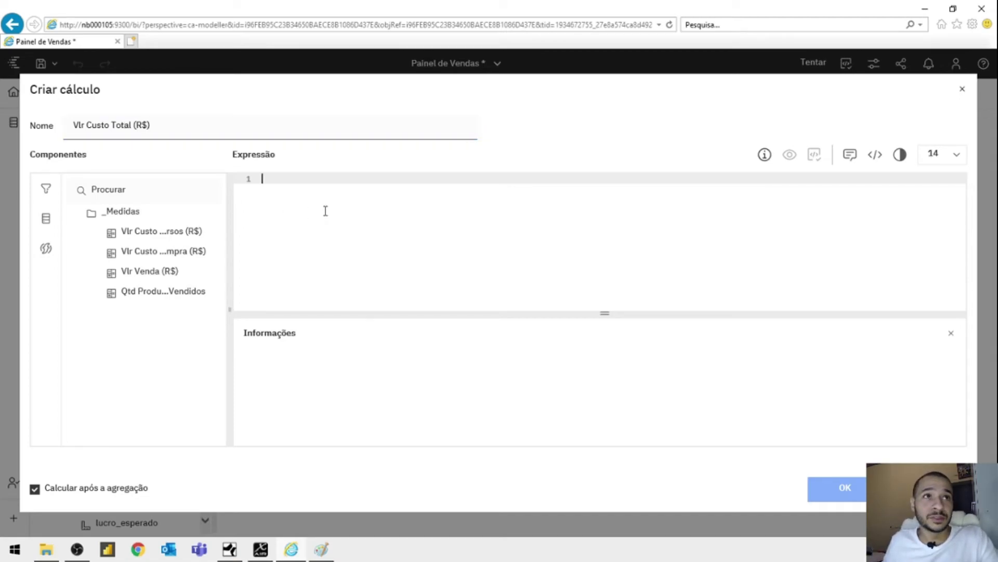
{"action": "left_click_drag", "start_coordinate": [147, 235], "coordinate": [261, 214]}
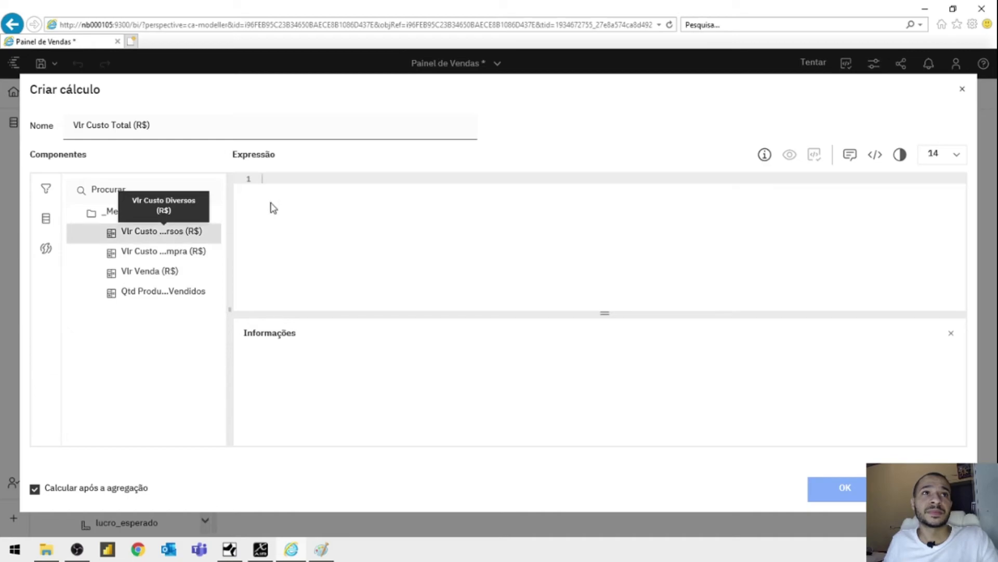
{"action": "left_click_drag", "start_coordinate": [298, 184], "coordinate": [309, 179]}
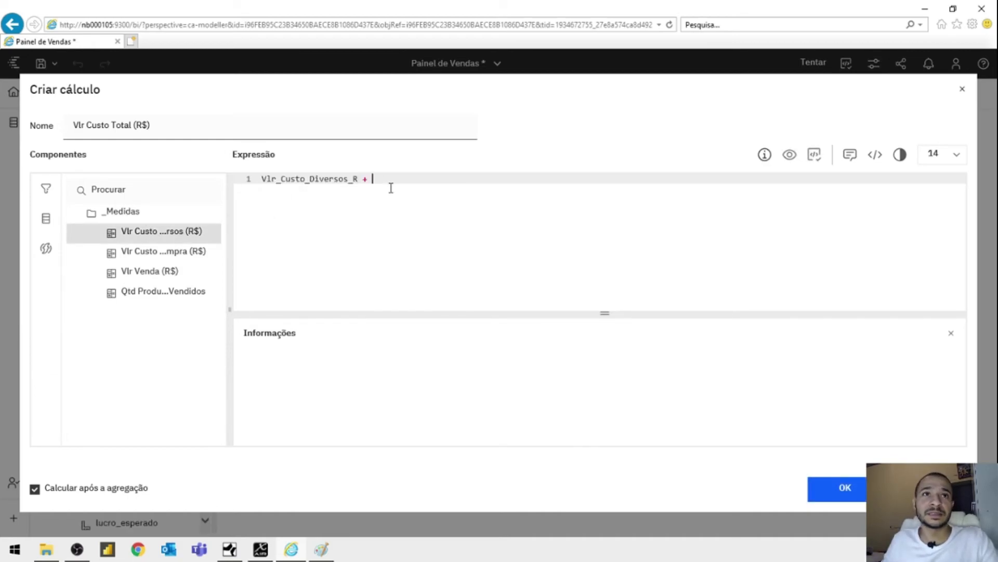
{"action": "left_click_drag", "start_coordinate": [131, 251], "coordinate": [338, 218]}
{"action": "left_click_drag", "start_coordinate": [398, 179], "coordinate": [398, 180]}
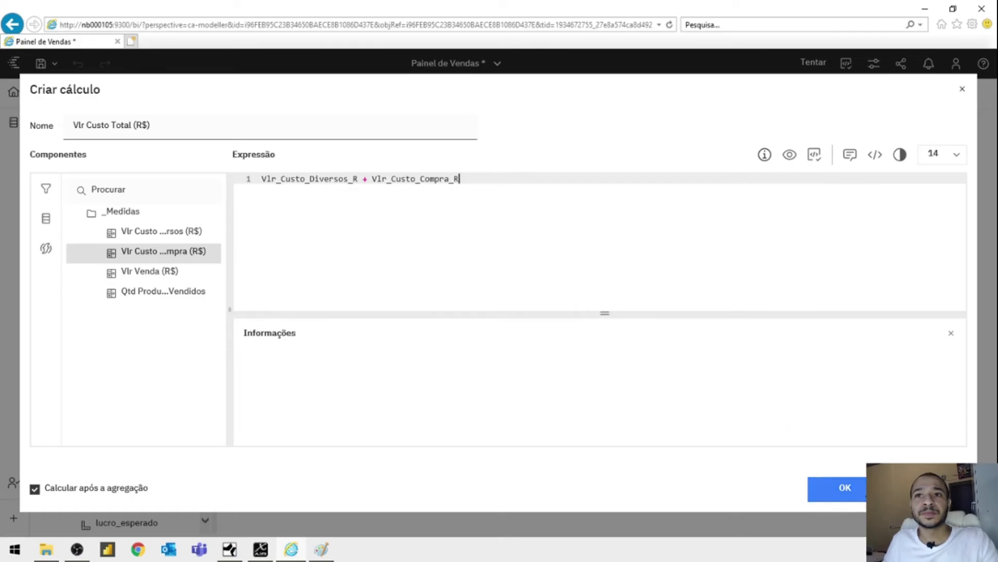
{"action": "left_click", "coordinate": [867, 491]}
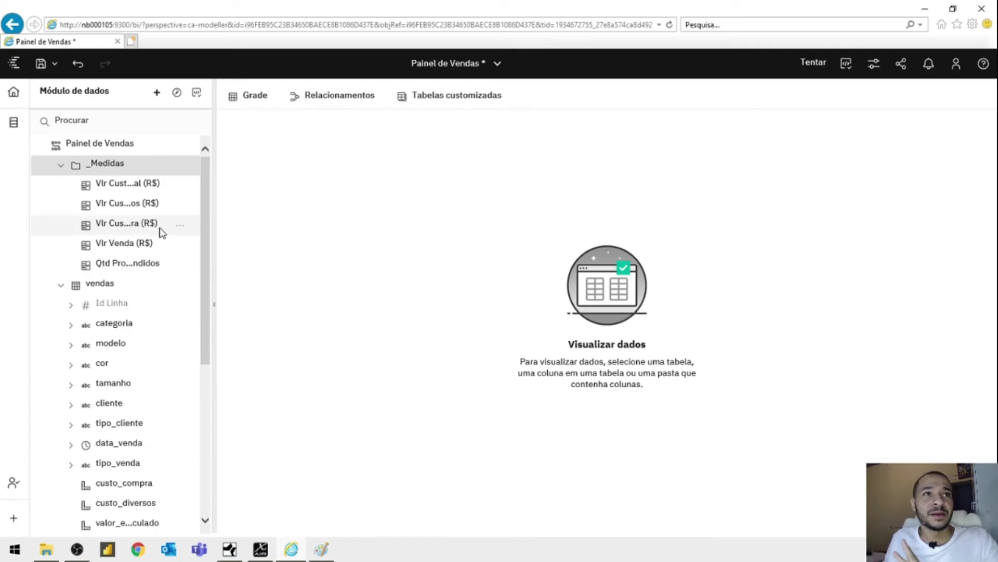
Widen the data module tree to show full measure names and look over the vendas and estoque fields
{"action": "left_click_drag", "start_coordinate": [216, 289], "coordinate": [268, 291]}
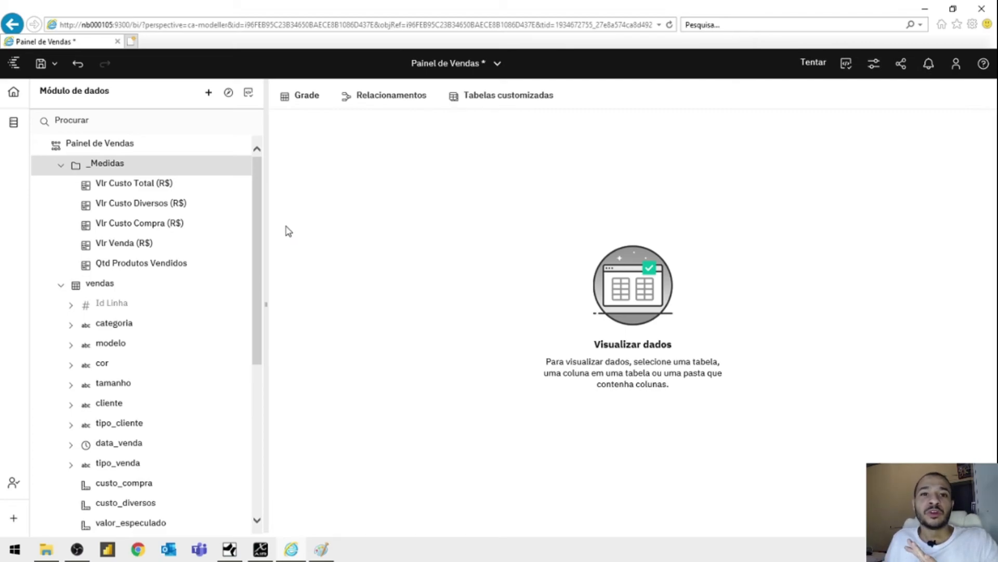
{"action": "scroll", "coordinate": [198, 364], "scroll_direction": "down", "scroll_amount": 5}
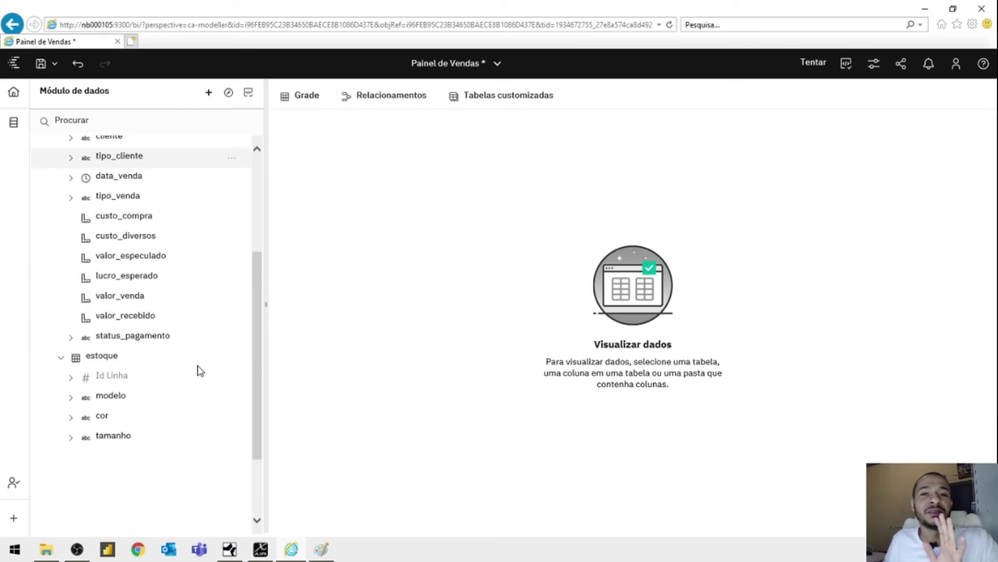
{"action": "scroll", "coordinate": [200, 370], "scroll_direction": "up", "scroll_amount": 5}
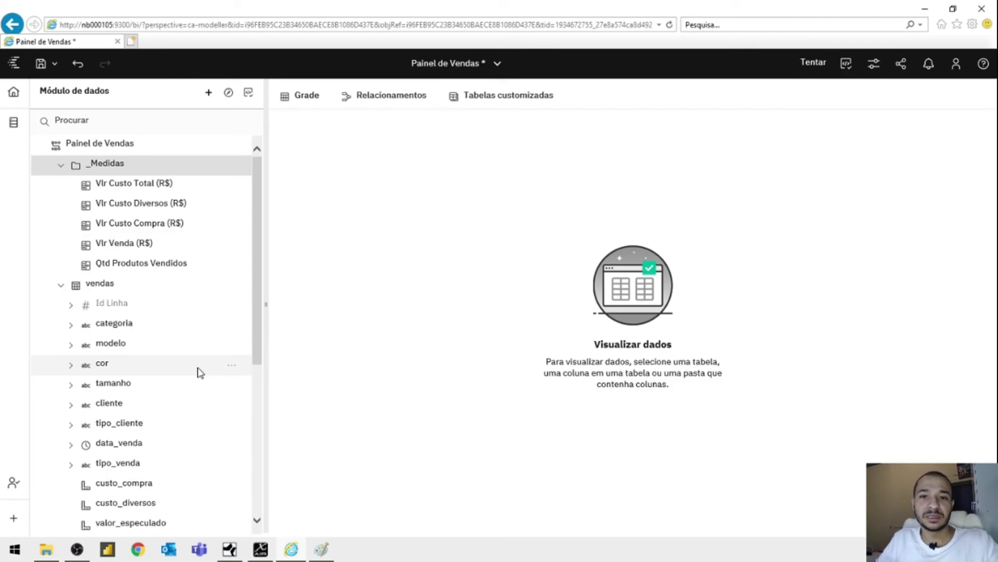
{"action": "scroll", "coordinate": [201, 372], "scroll_direction": "down", "scroll_amount": 4}
{"action": "scroll", "coordinate": [190, 355], "scroll_direction": "up", "scroll_amount": 4}
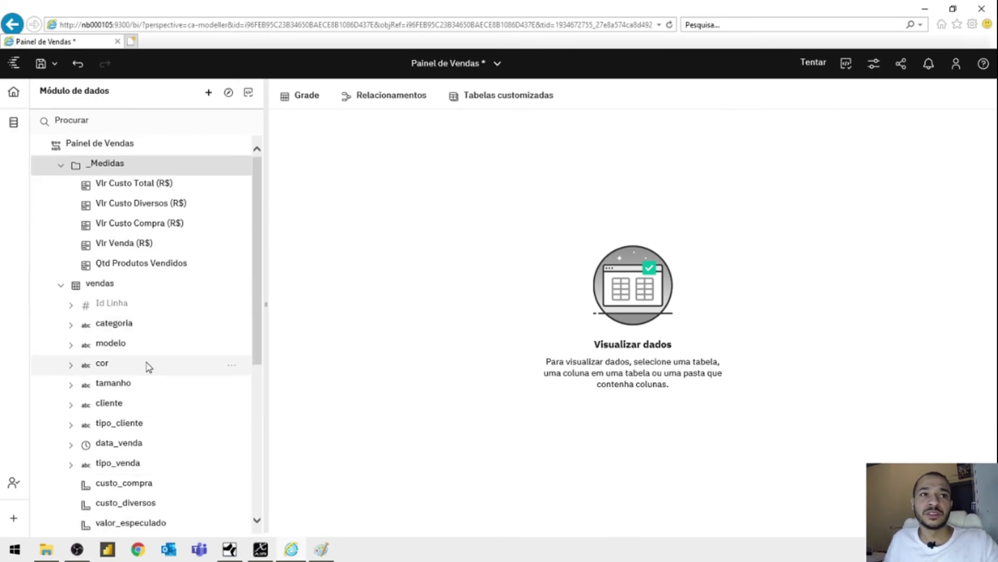